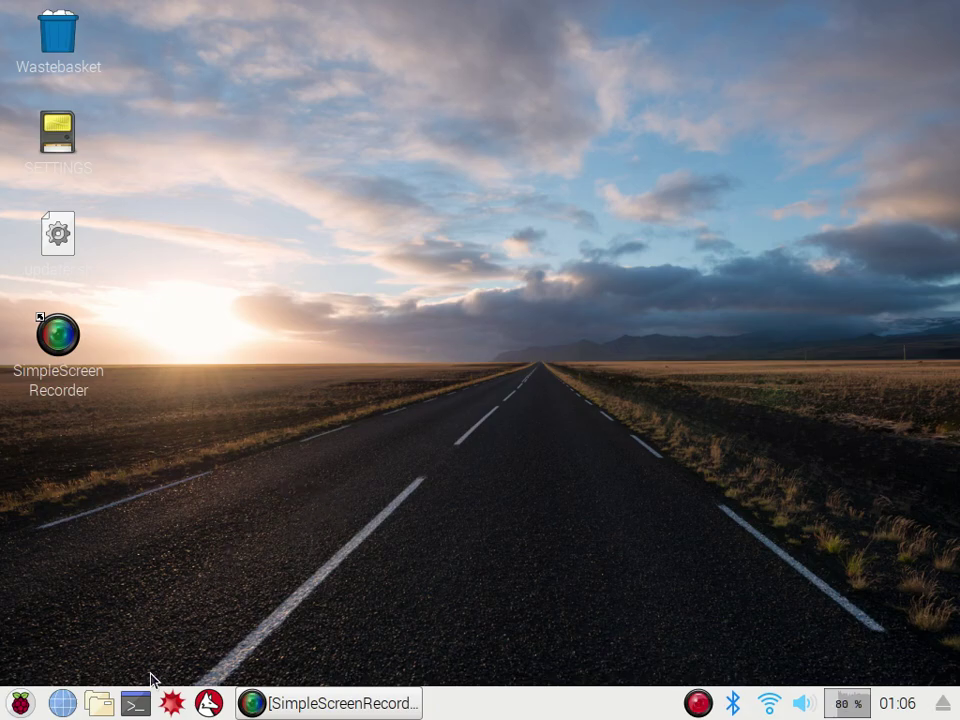
# Step: Open a maximized terminal and refresh the package lists with sudo apt-get update
pyautogui.click(136, 703)
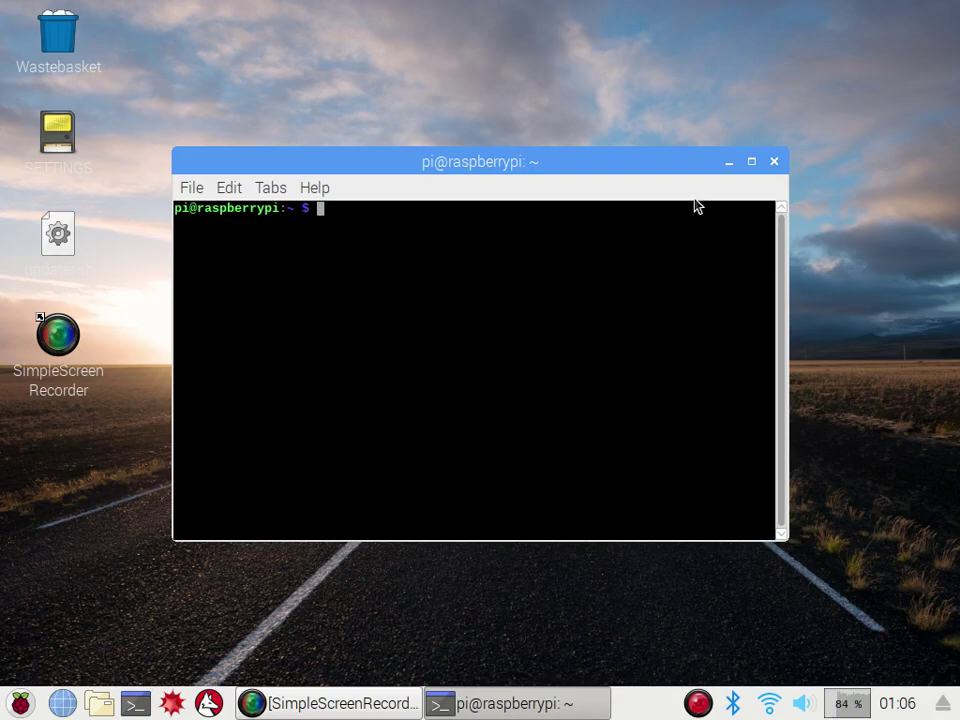
pyautogui.click(751, 161)
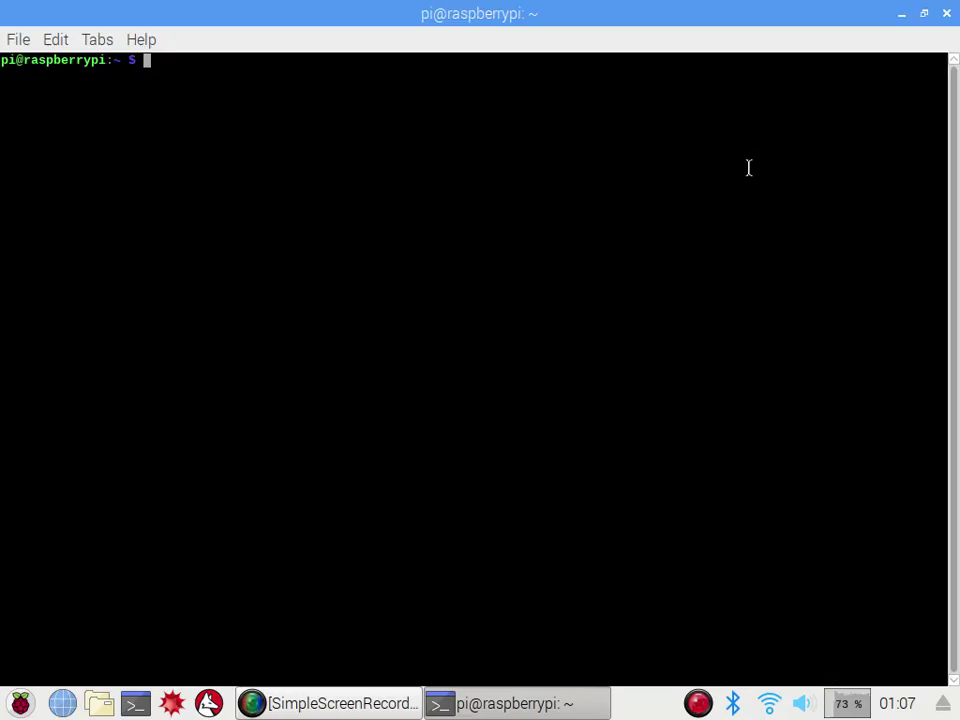
pyautogui.write('sudo apt-ge')
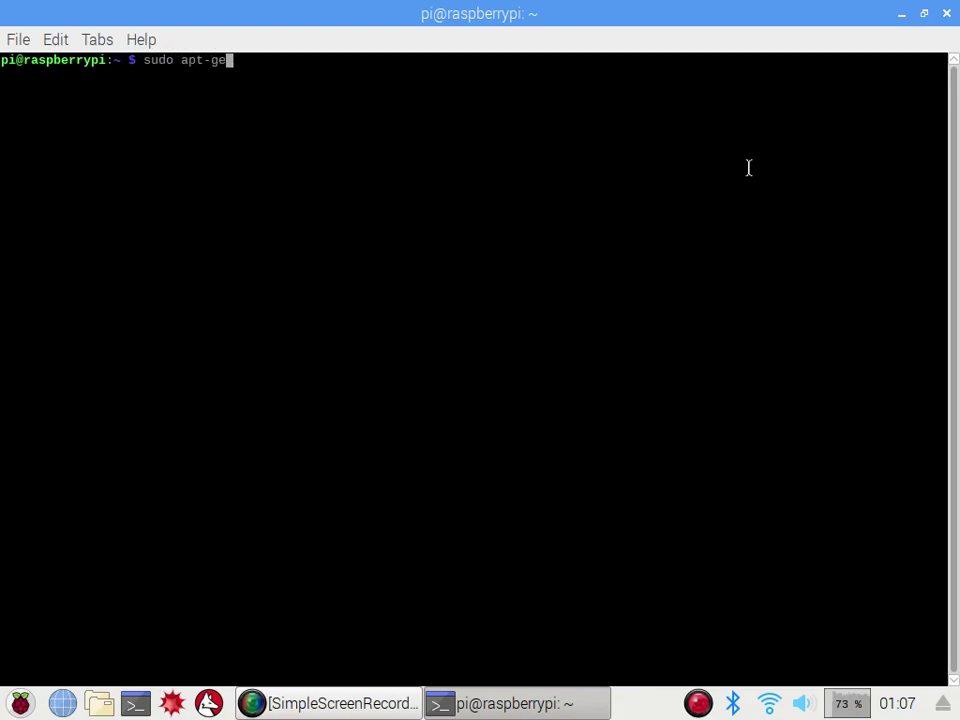
pyautogui.write('t upgrade')
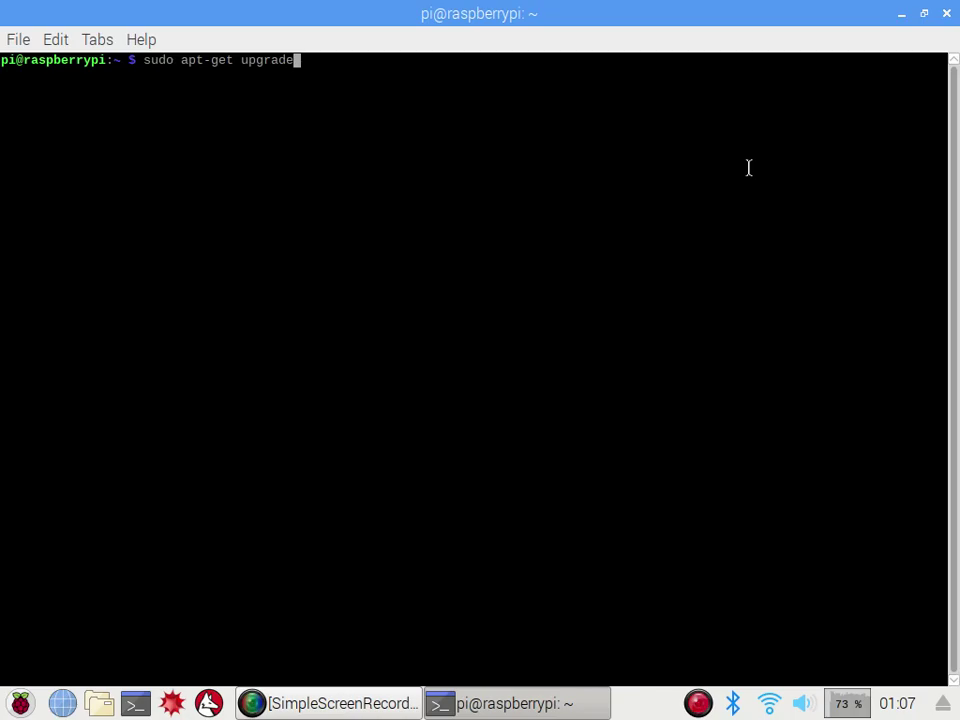
pyautogui.press('BackSpace')
pyautogui.press('BackSpace')
pyautogui.press('BackSpace')
pyautogui.press('BackSpace')
pyautogui.write('date')
pyautogui.press('Return')
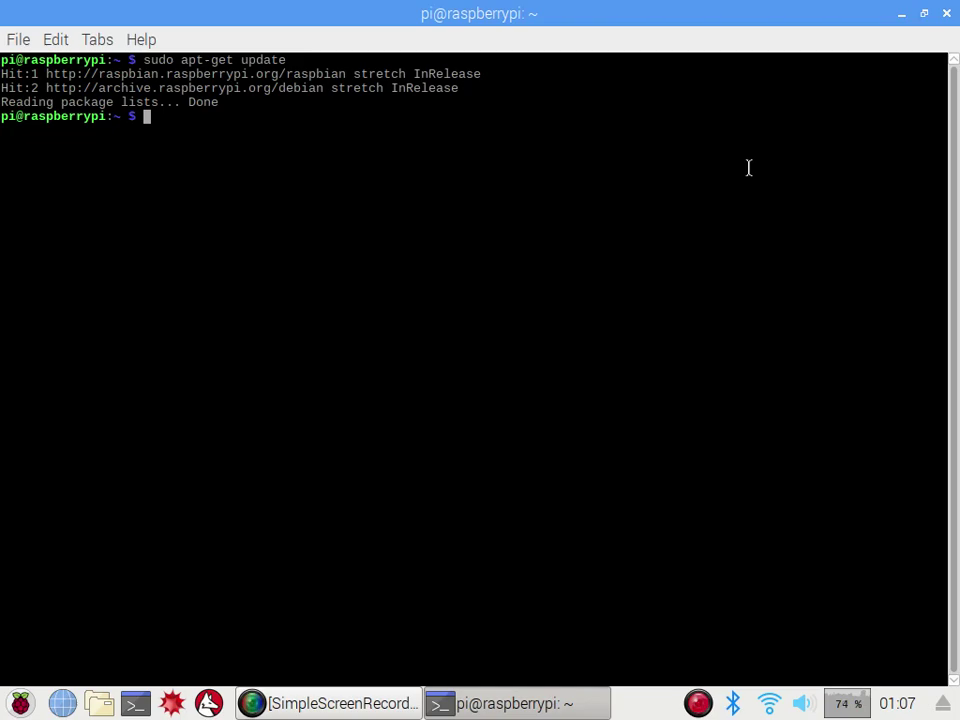
# Step: Install the recorder with sudo apt-get install simplescreenrecorder and close the terminal
pyautogui.write('sudo apt-get insta')
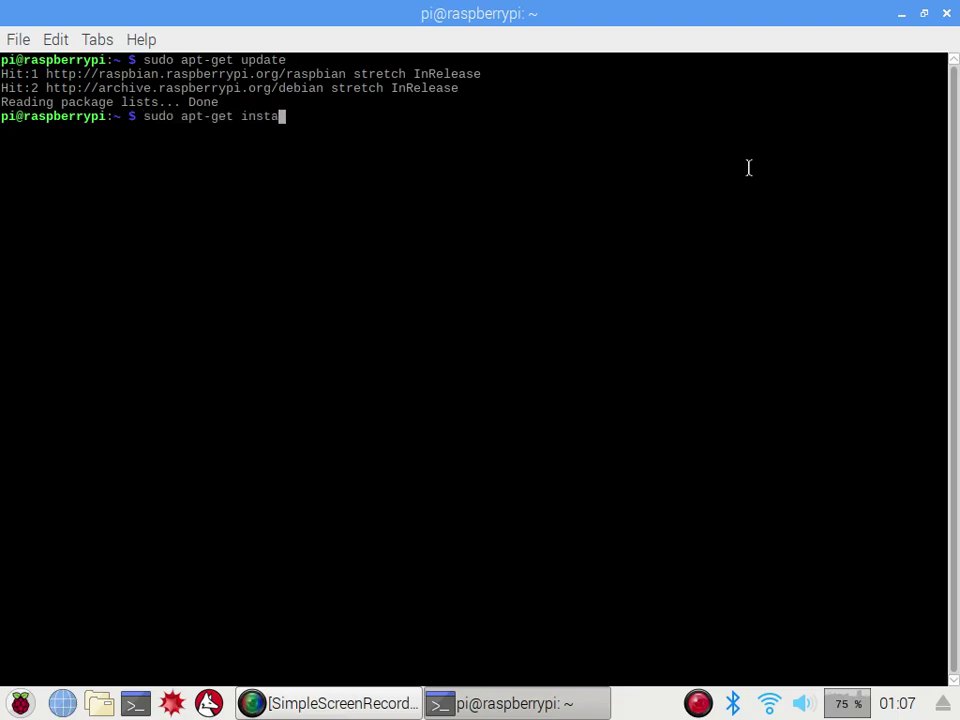
pyautogui.write('ll simple')
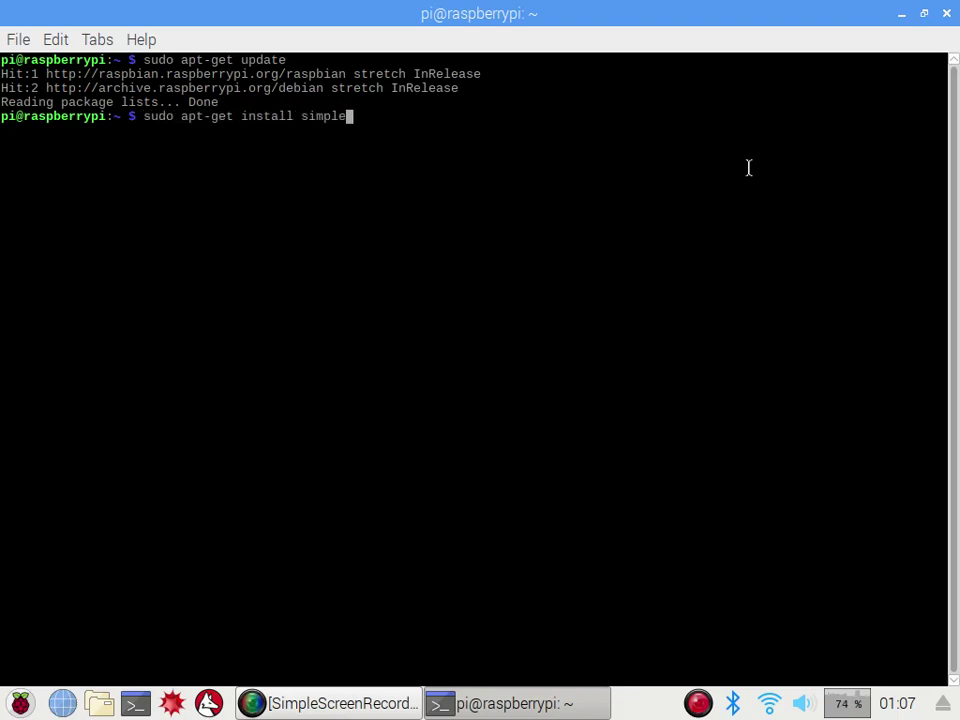
pyautogui.write('screenrecorder')
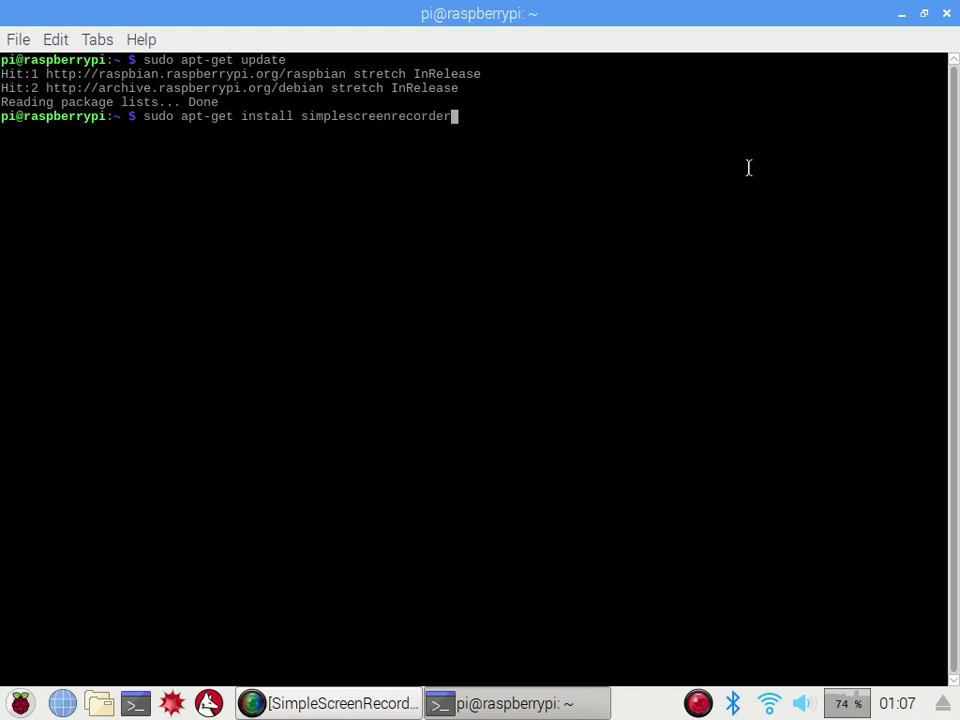
pyautogui.press('Return')
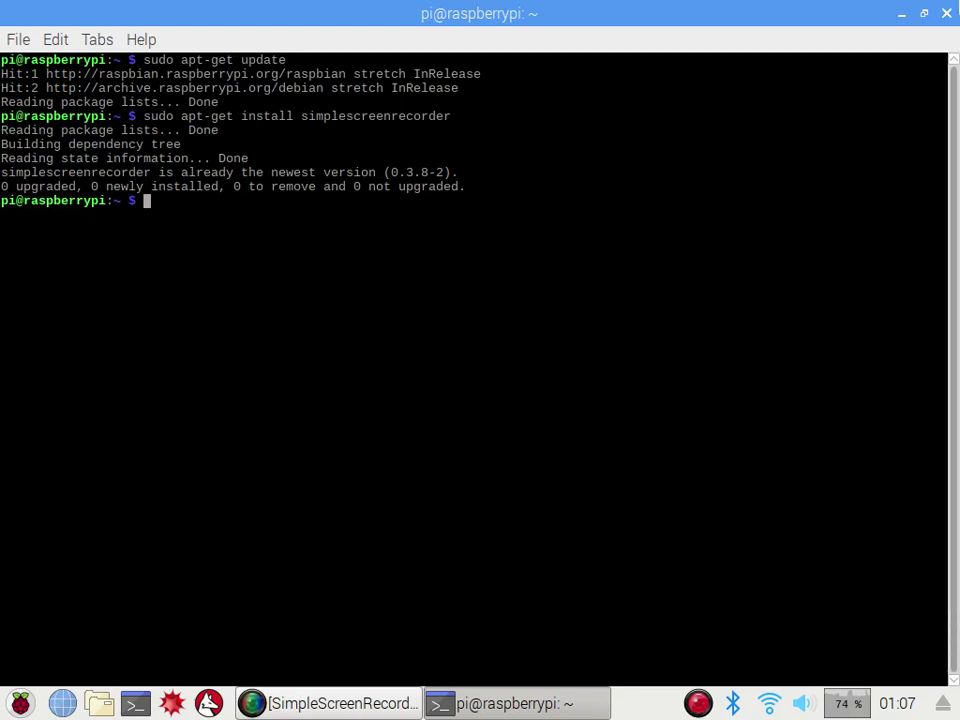
pyautogui.click(948, 14)
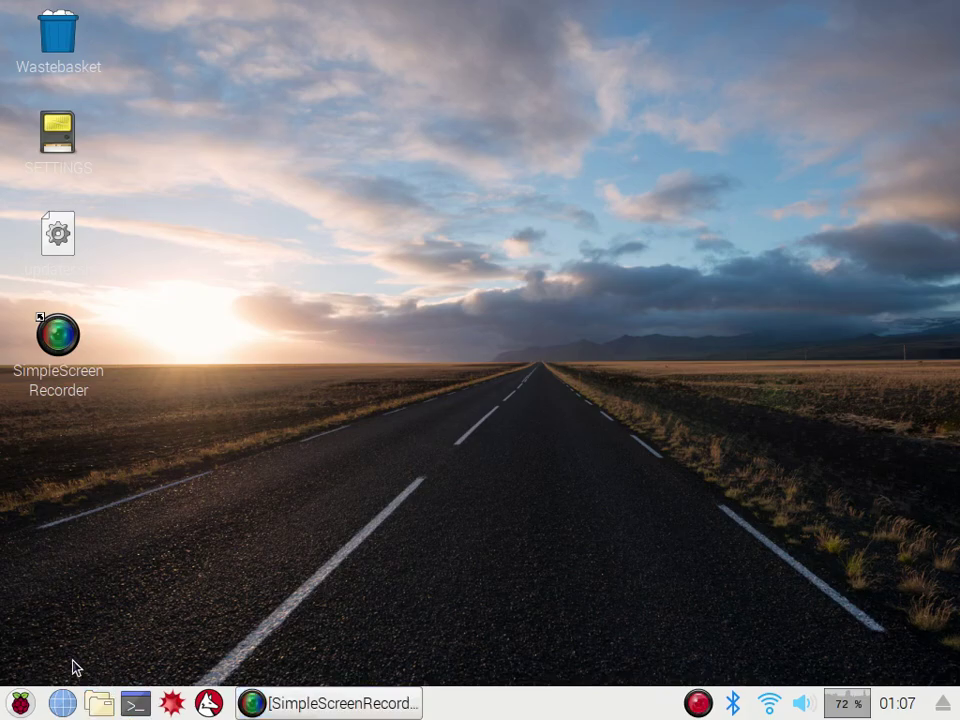
# Step: Launch SimpleScreenRecorder and continue past its welcome page to the input settings
pyautogui.click(37, 706)
pyautogui.click(37, 706)
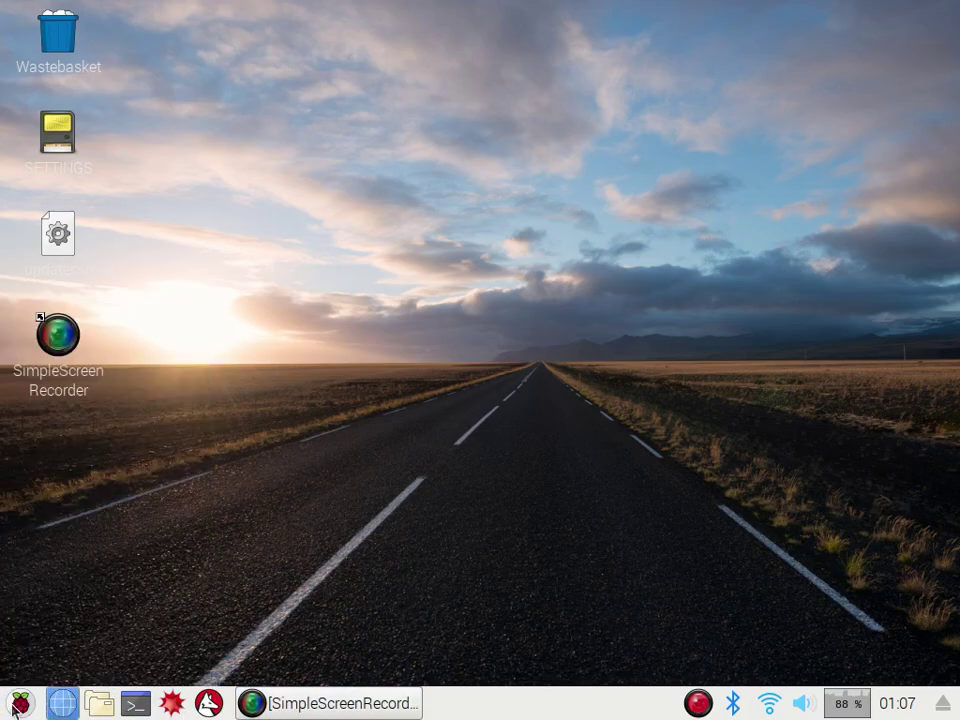
pyautogui.click(37, 706)
pyautogui.moveTo(185, 495)
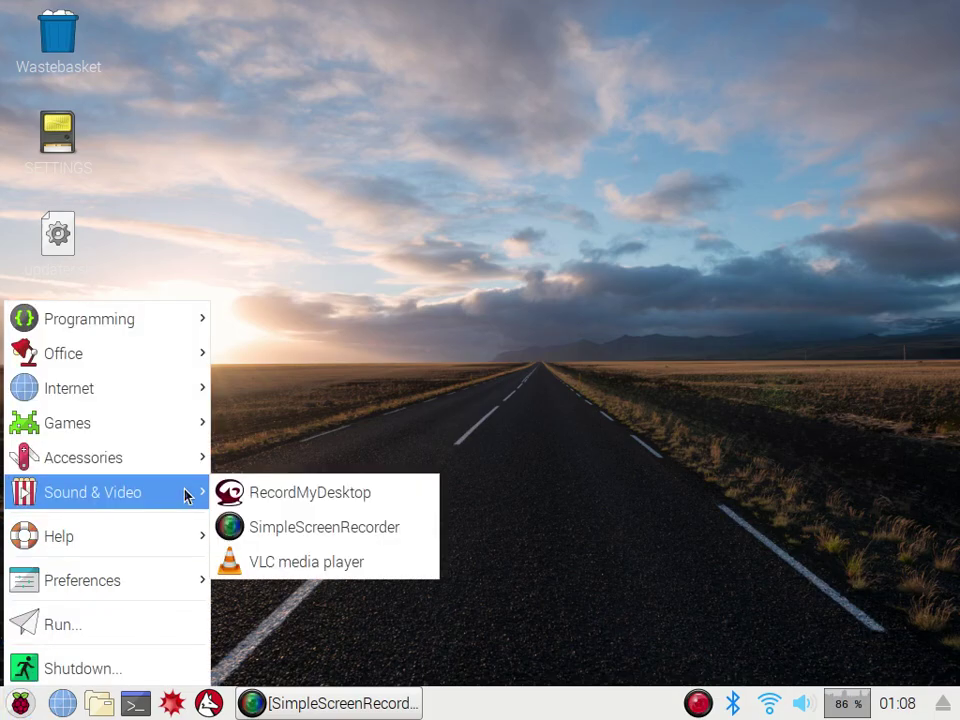
pyautogui.click(280, 527)
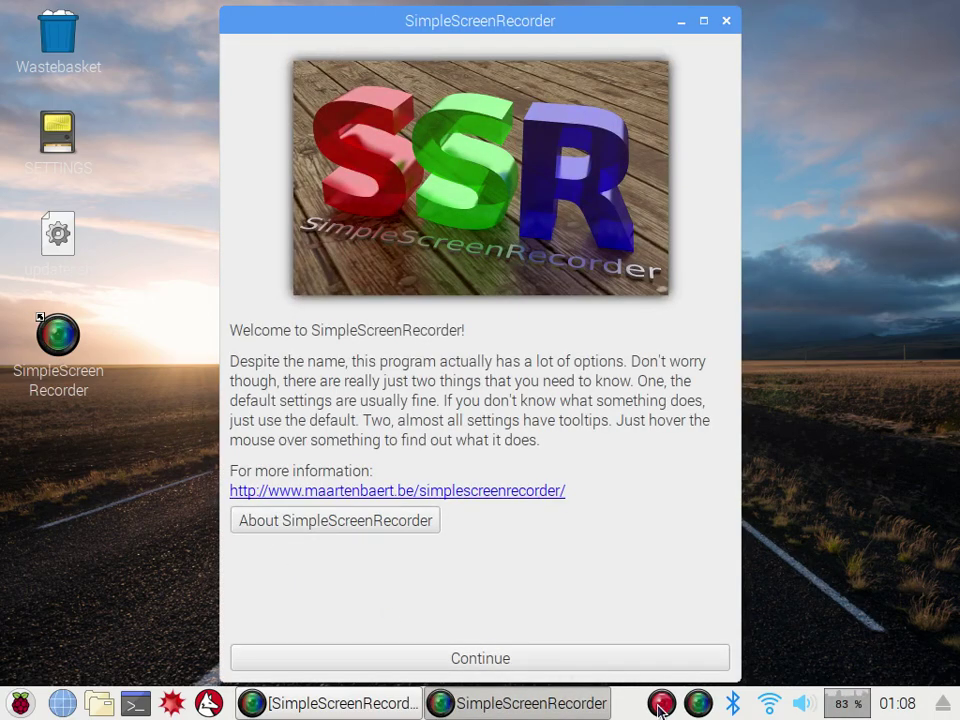
pyautogui.click(602, 664)
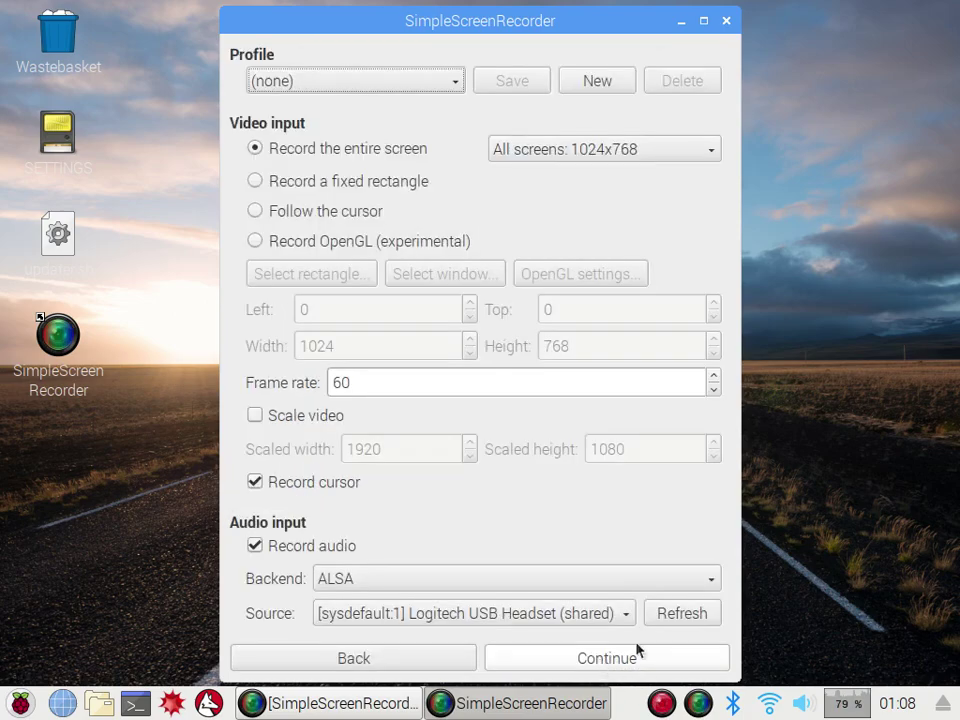
# Step: Check the available audio sources and the screen choices for full-screen recording
pyautogui.click(508, 610)
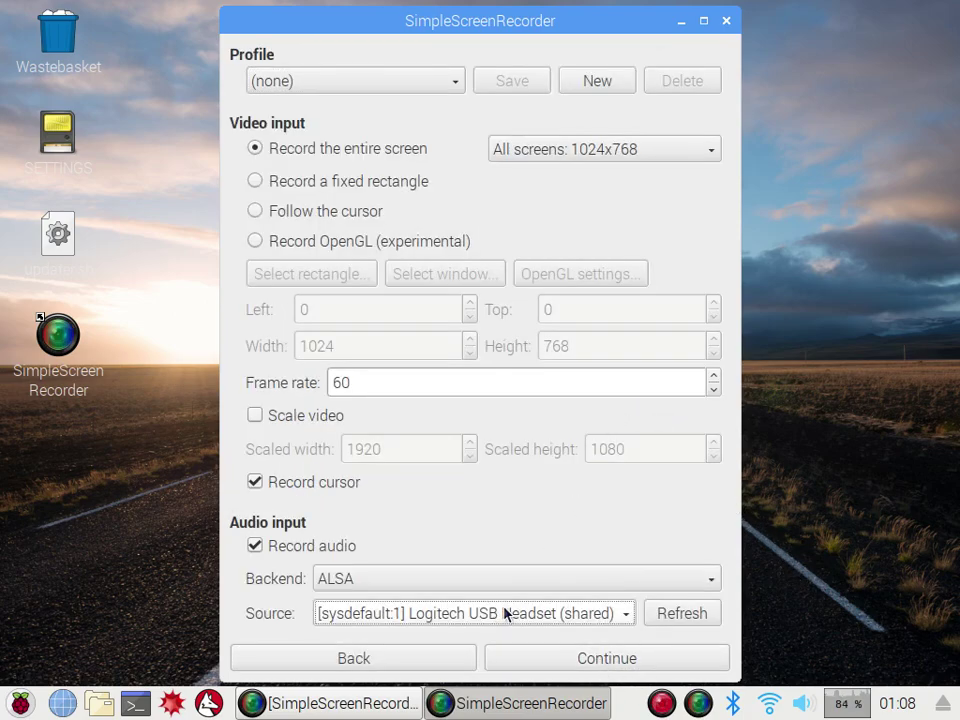
pyautogui.click(516, 149)
pyautogui.click(516, 149)
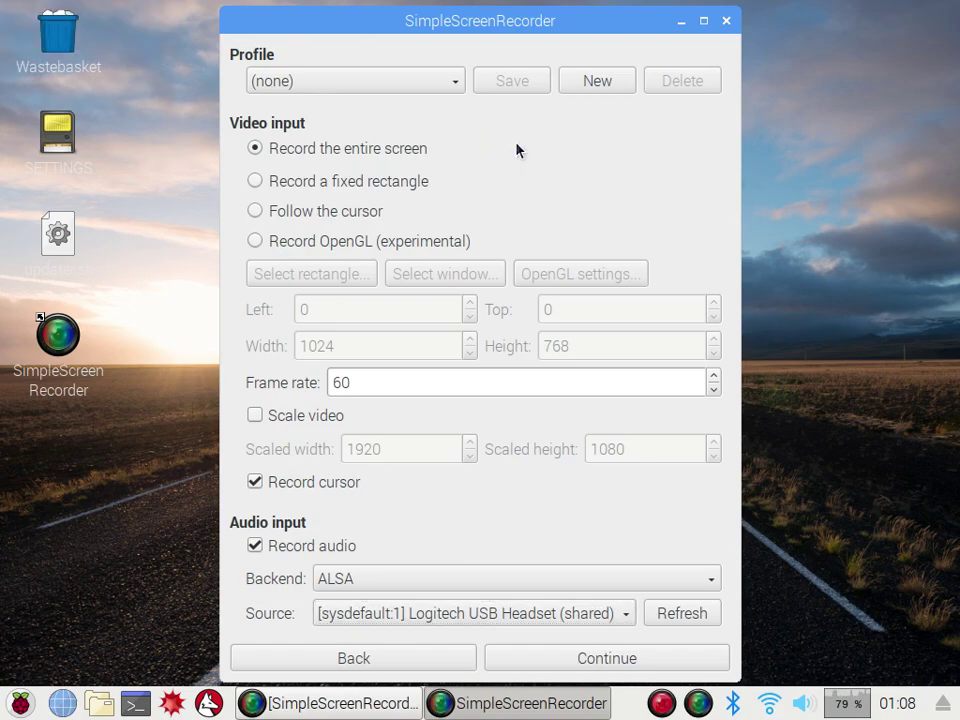
# Step: Try recording a fixed rectangle of about 102 by 111 pixels around the script file icon on the desktop
pyautogui.click(364, 183)
pyautogui.moveTo(3, 88); pyautogui.dragTo(177, 166)
pyautogui.click(59, 76)
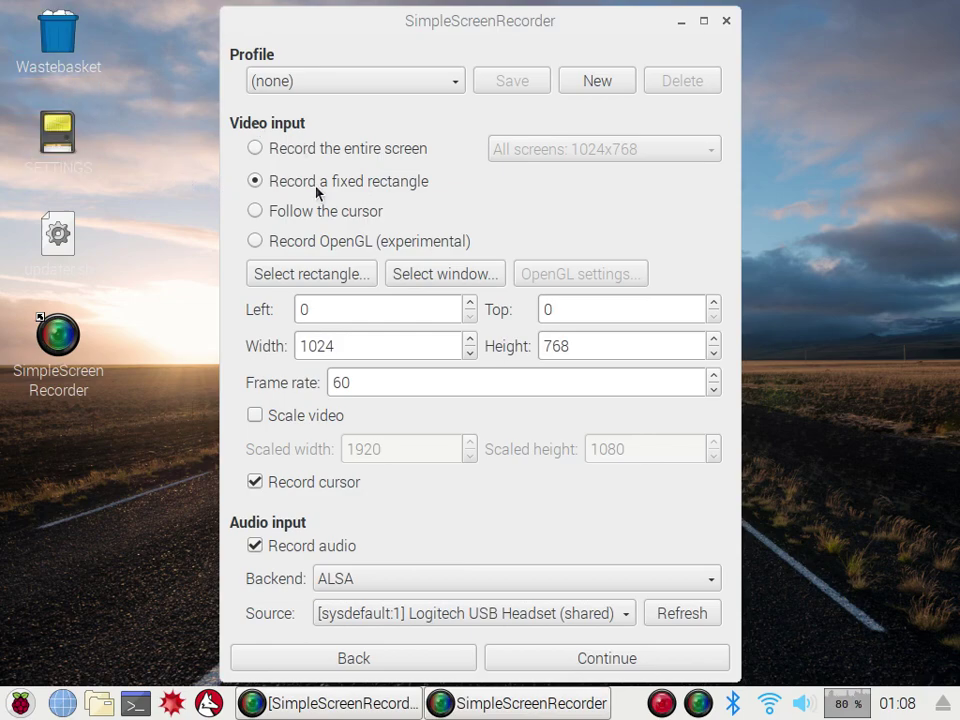
pyautogui.click(265, 184)
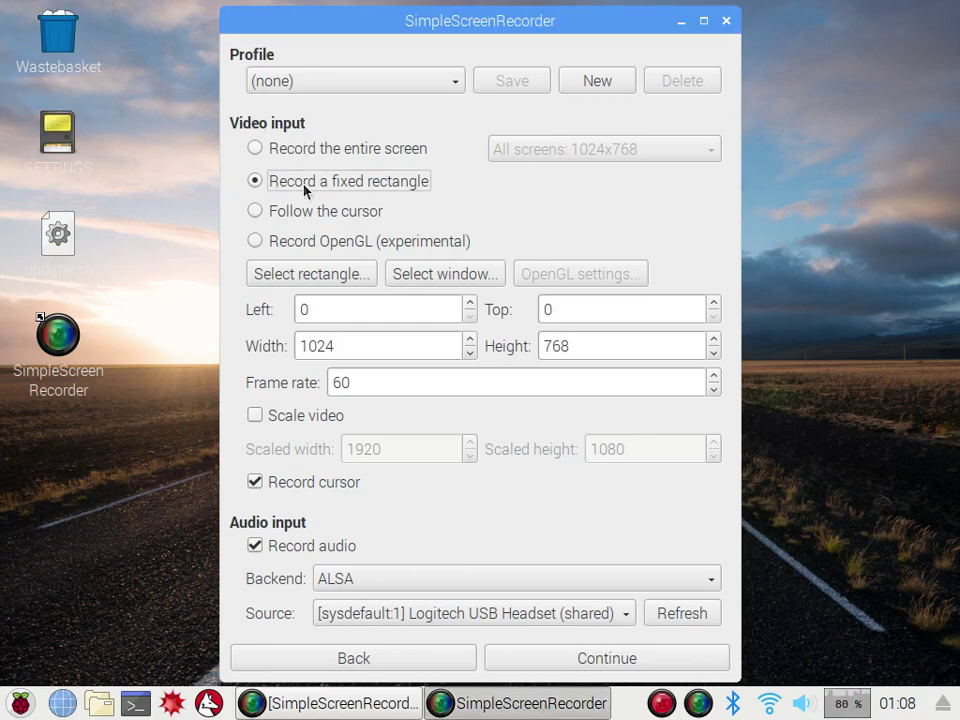
pyautogui.click(312, 276)
pyautogui.moveTo(15, 192); pyautogui.dragTo(111, 296)
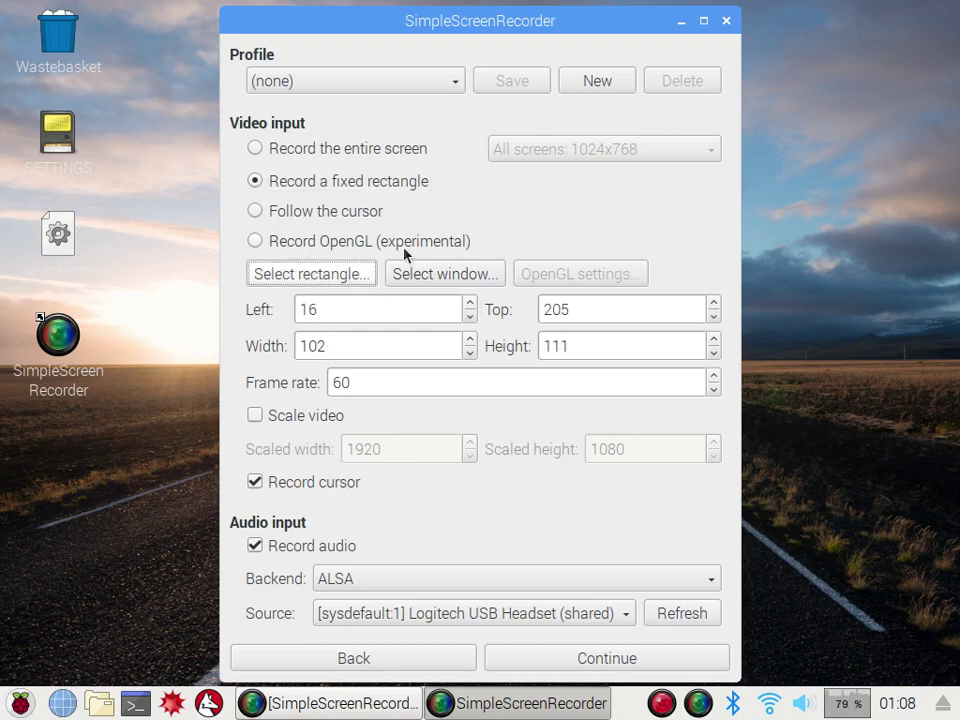
# Step: Set the video input to record the entire screen and proceed to the output settings
pyautogui.click(312, 150)
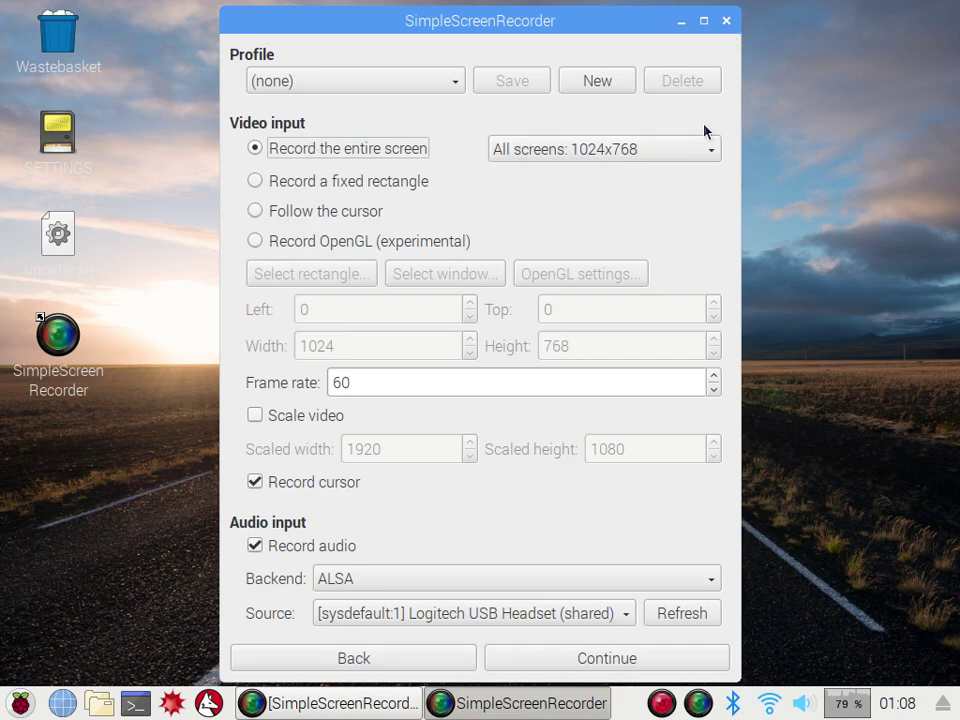
pyautogui.click(602, 657)
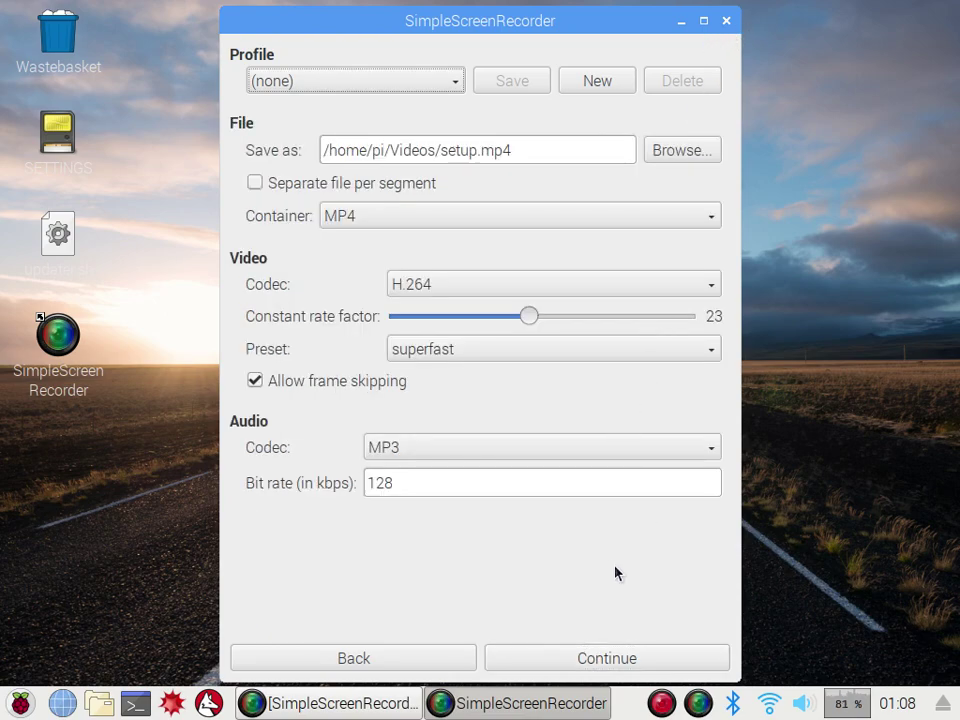
# Step: Decline overwriting the existing setup.mp4 and clear the save path
pyautogui.click(577, 656)
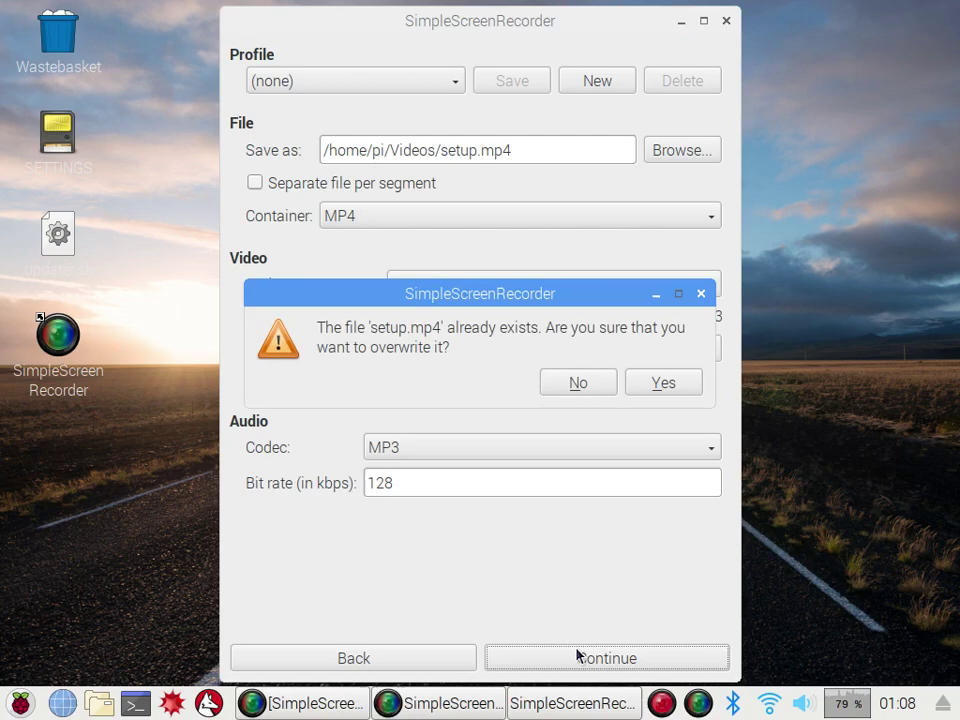
pyautogui.click(577, 384)
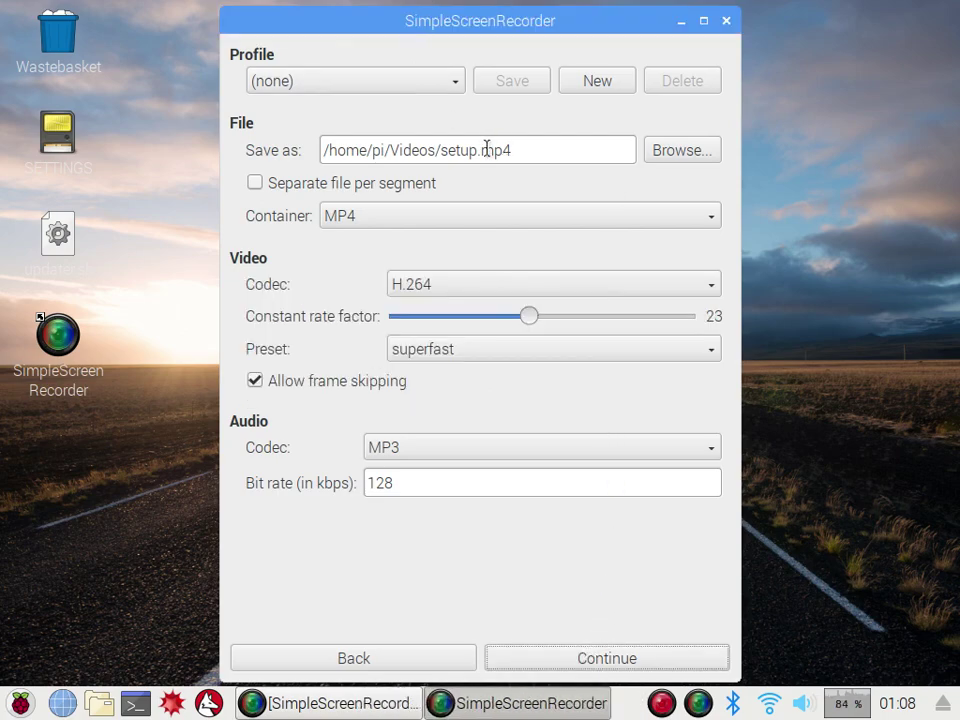
pyautogui.moveTo(488, 148); pyautogui.dragTo(475, 148)
pyautogui.click(580, 152)
pyautogui.hotkey('ctrl', 'a')
pyautogui.press('BackSpace')
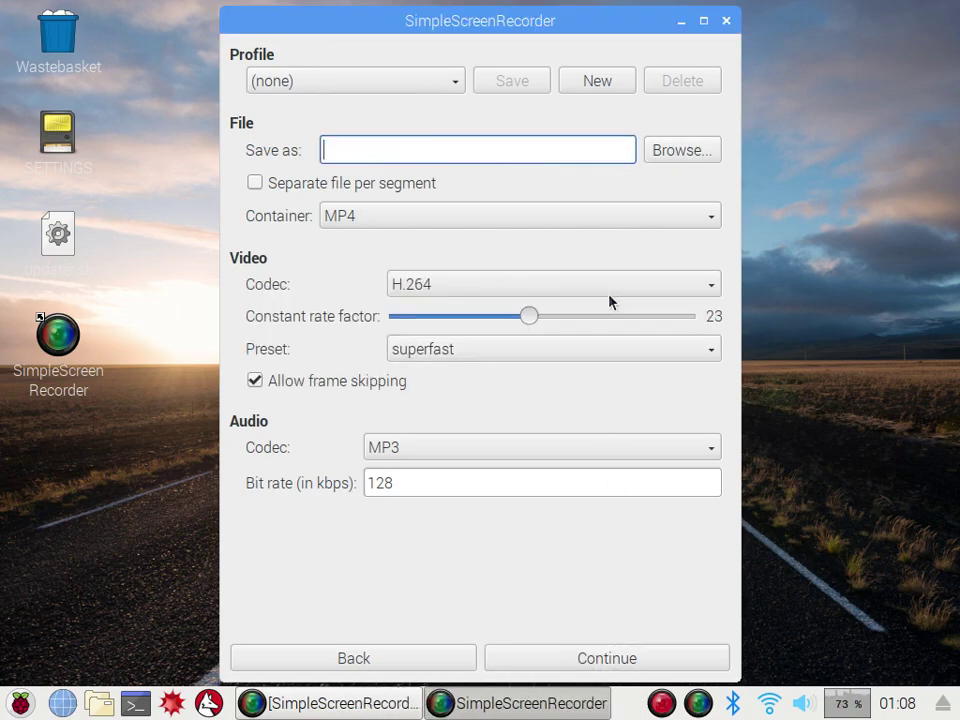
# Step: Set the output file to video.mp4 in the Videos folder and continue to the recording page
pyautogui.click(710, 163)
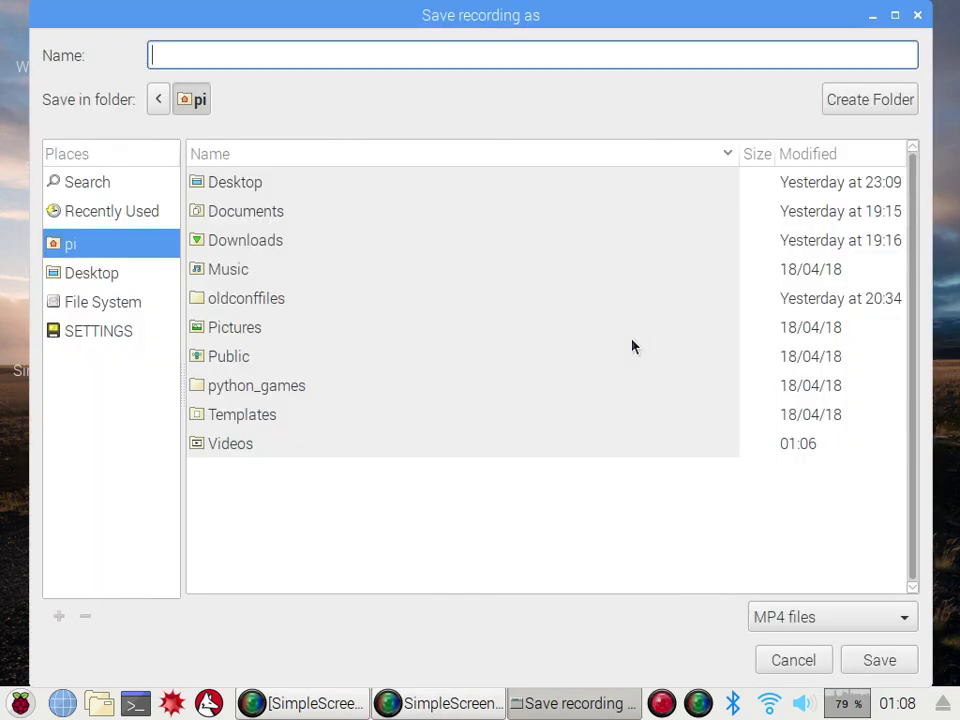
pyautogui.doubleClick(230, 446)
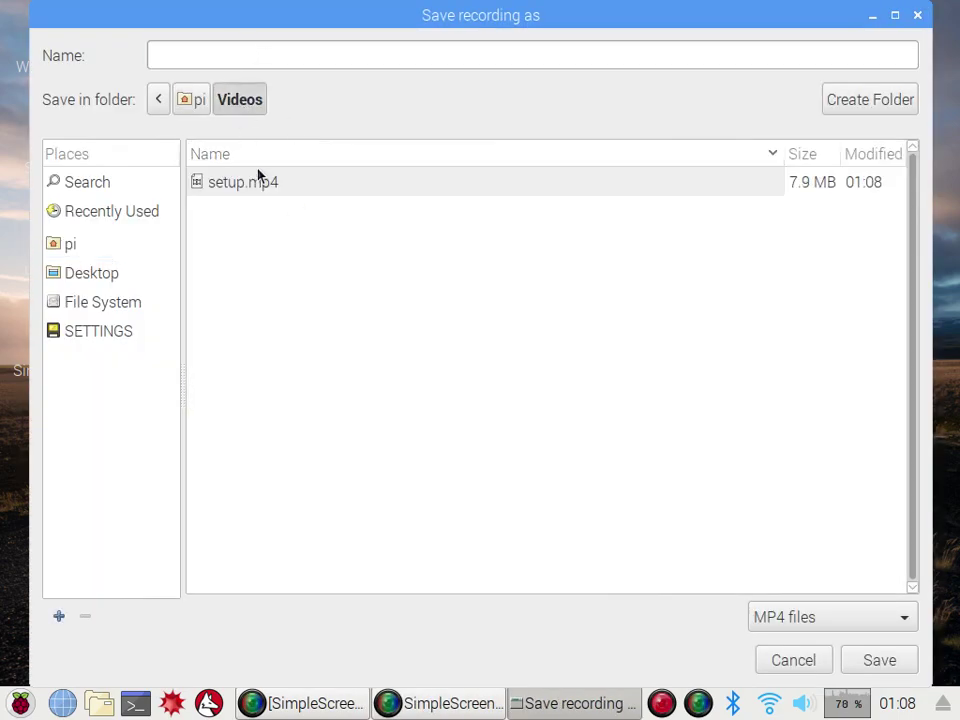
pyautogui.click(224, 62)
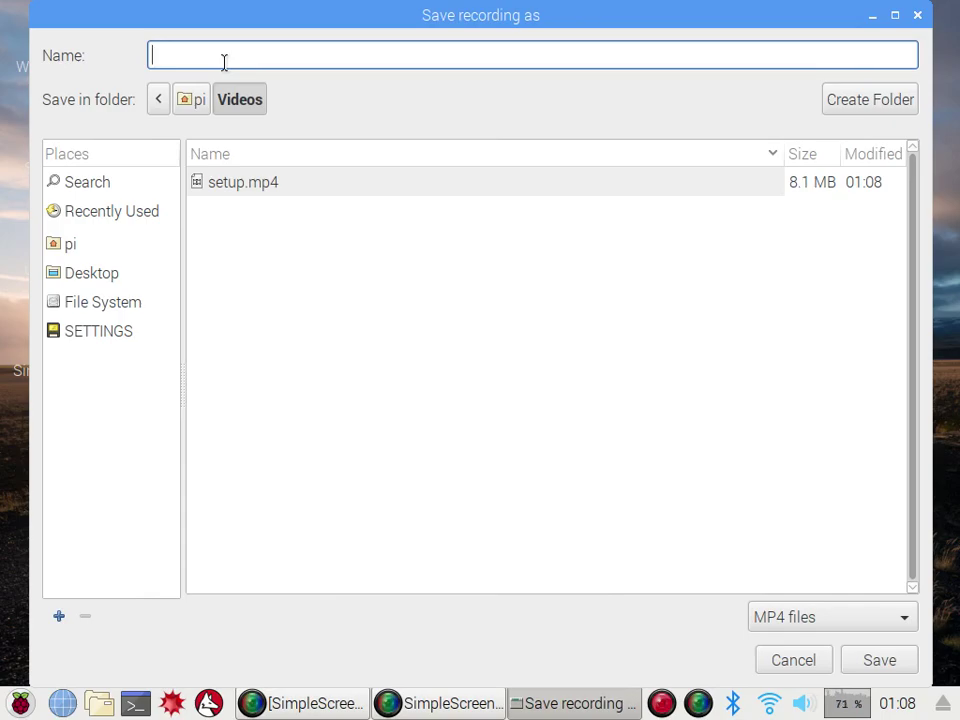
pyautogui.write('video.mp4')
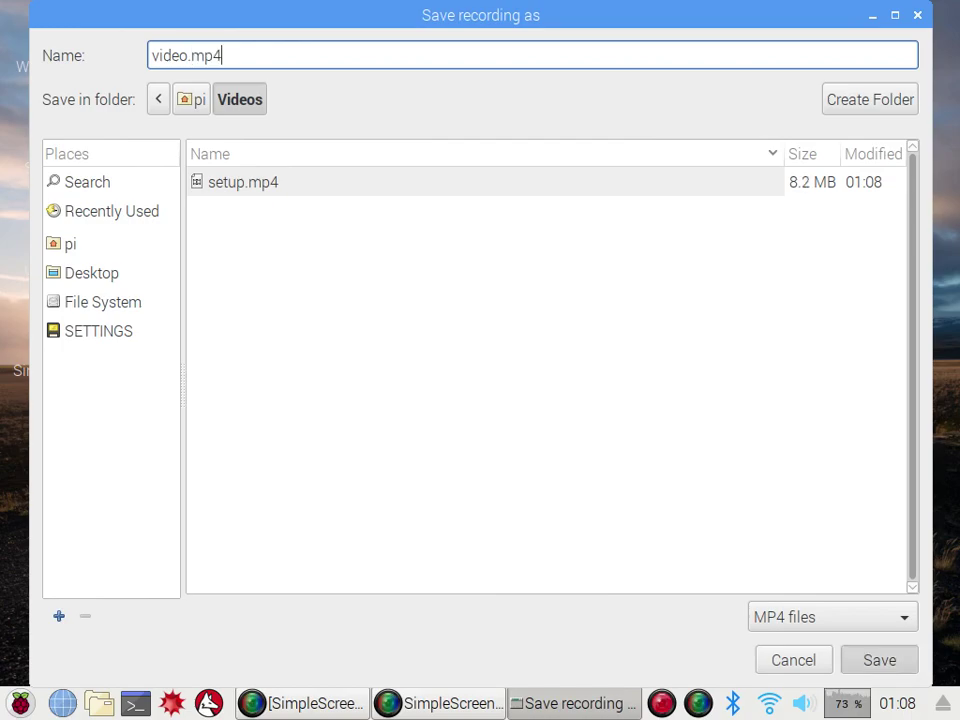
pyautogui.press('Return')
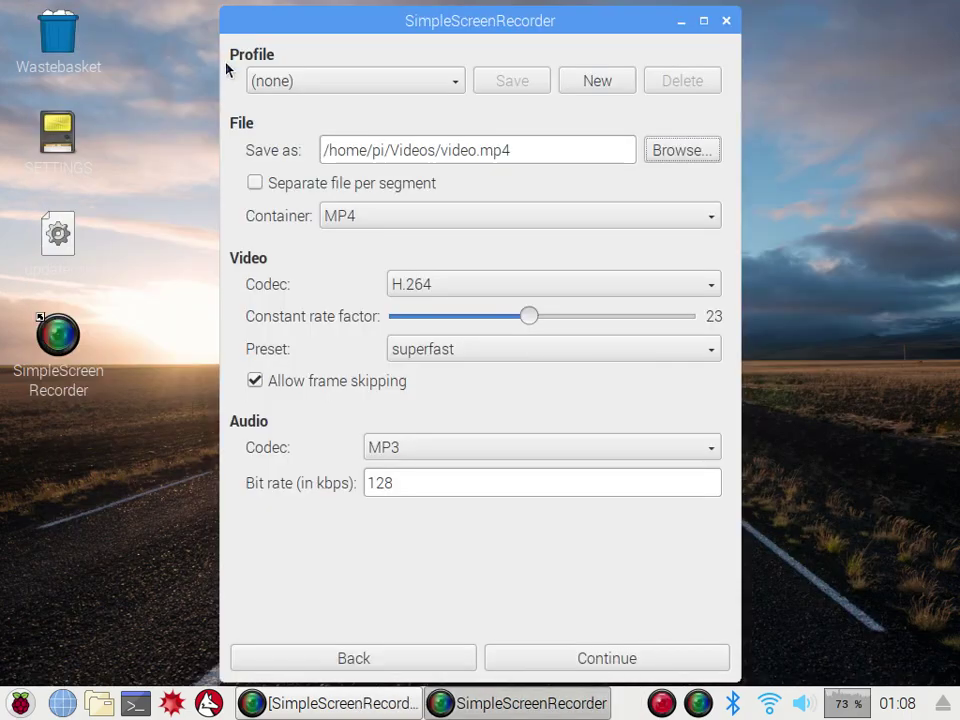
pyautogui.tripleClick(536, 148)
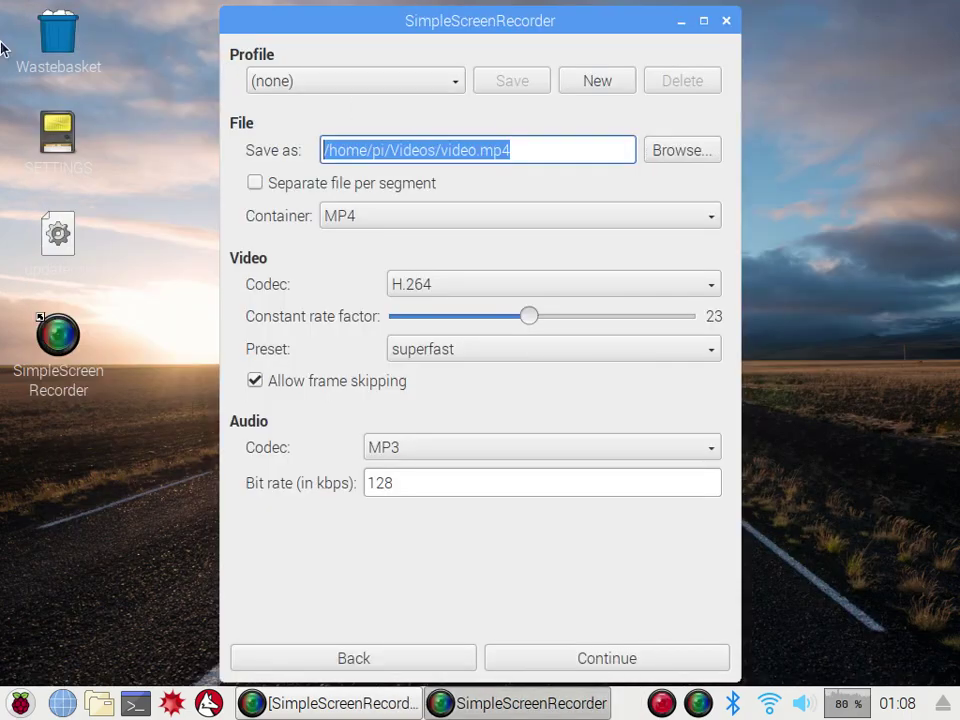
pyautogui.click(687, 664)
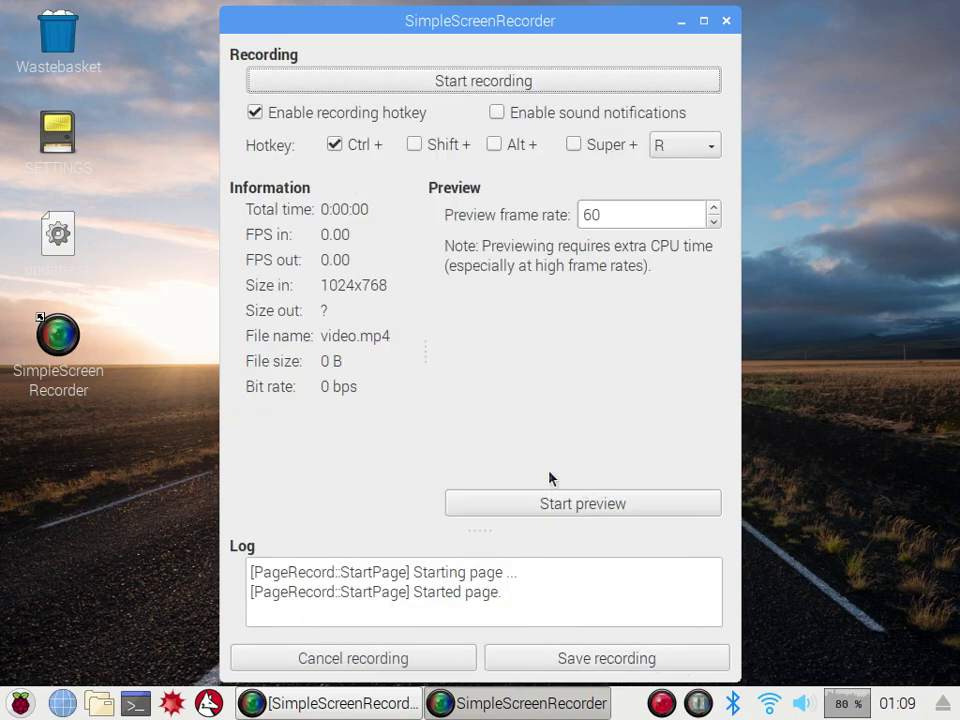
# Step: Run a preview of the screen and audio capture, stop it, and close the recorder window
pyautogui.click(527, 505)
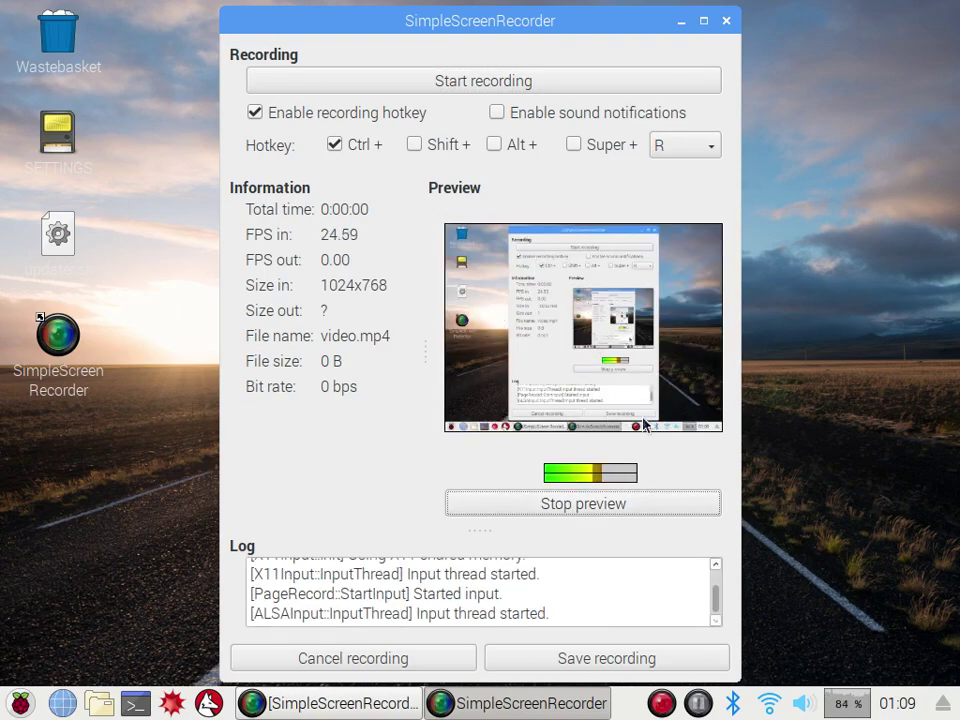
pyautogui.click(627, 508)
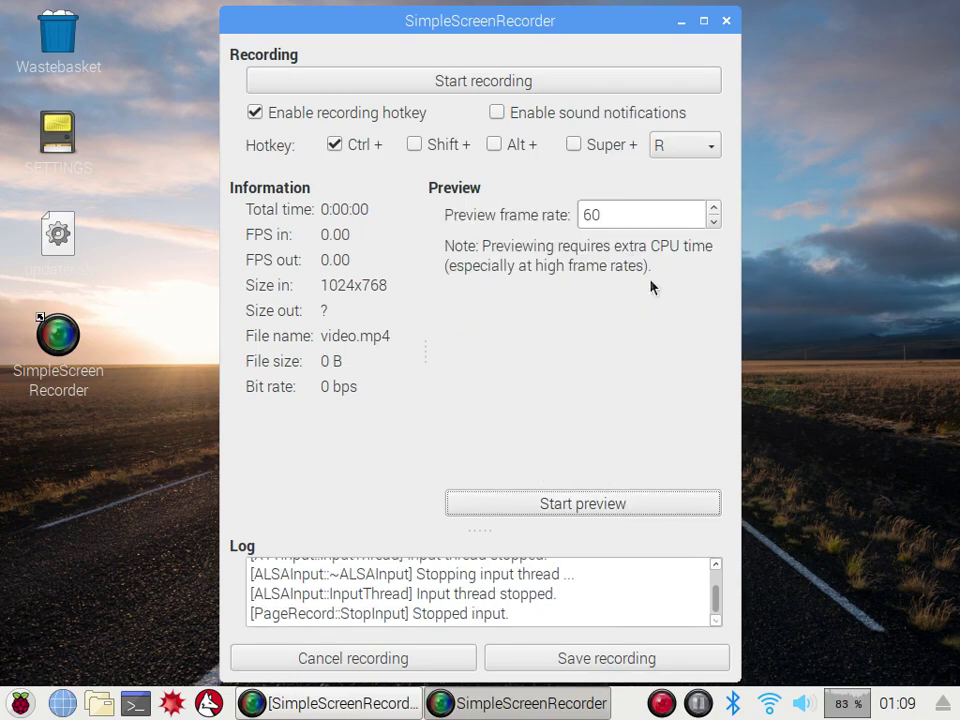
pyautogui.scroll(3, 615, 593)
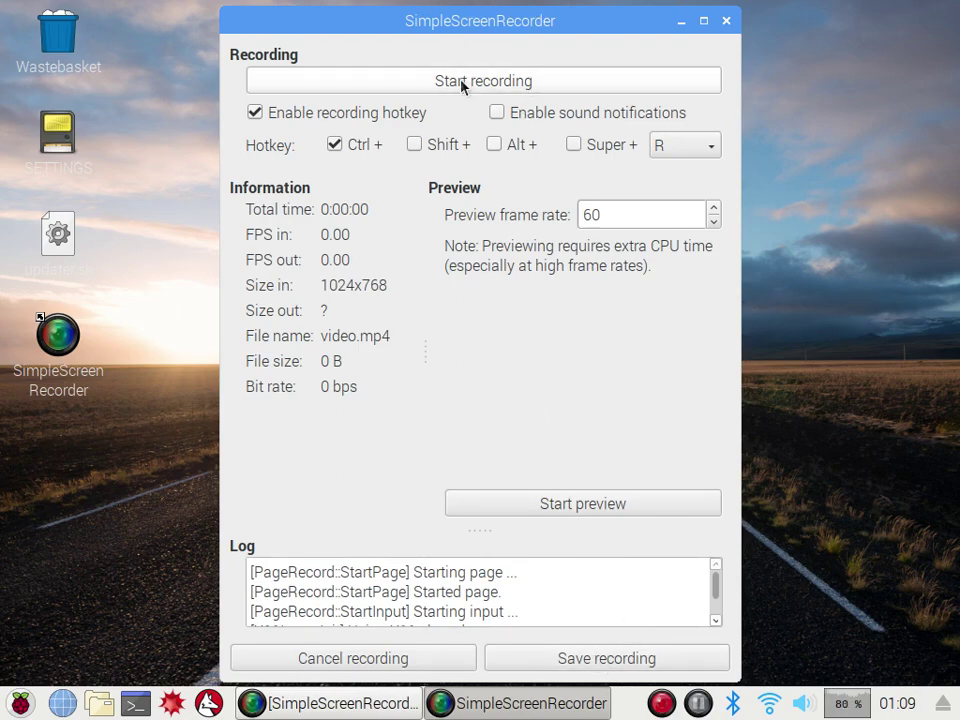
pyautogui.click(725, 21)
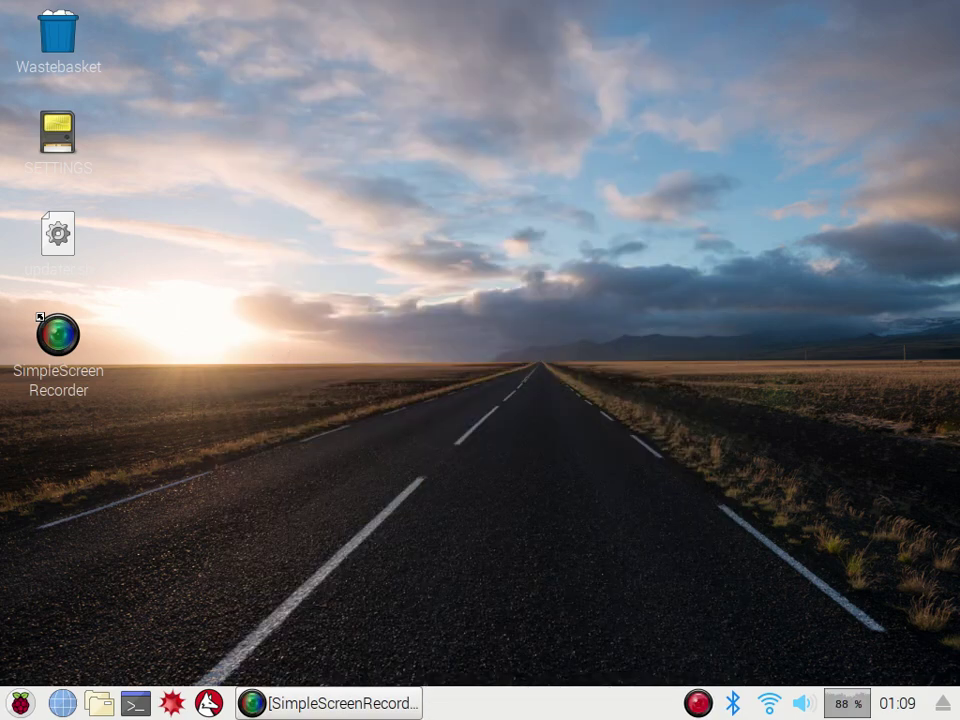
# Step: Open the Main Menu Editor, review the application categories shown in the main menu, and close it with OK
pyautogui.click(20, 703)
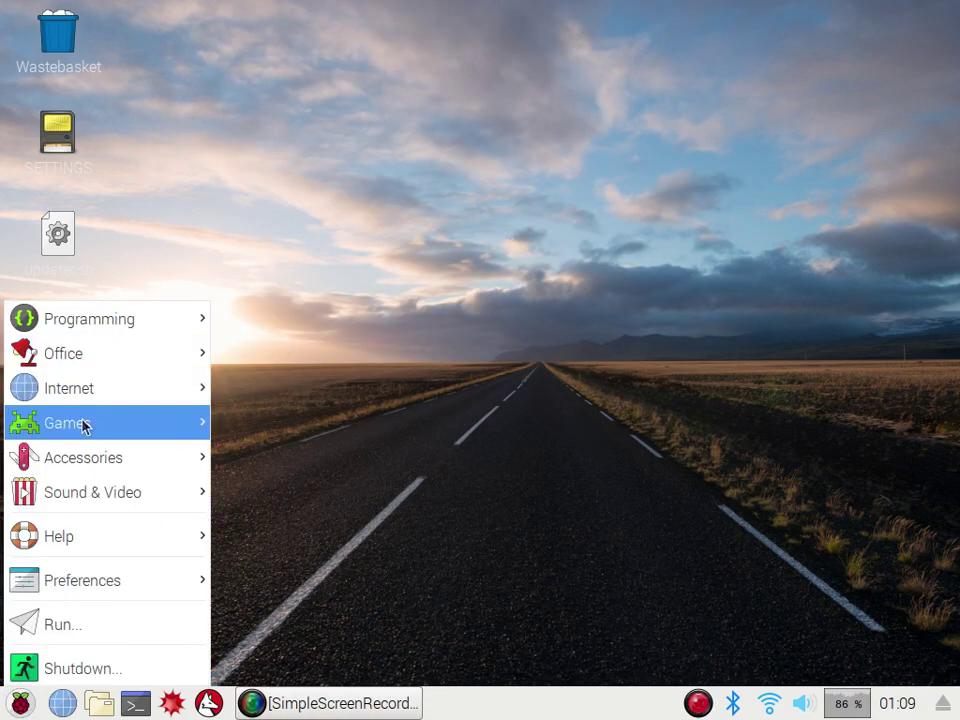
pyautogui.moveTo(44, 497)
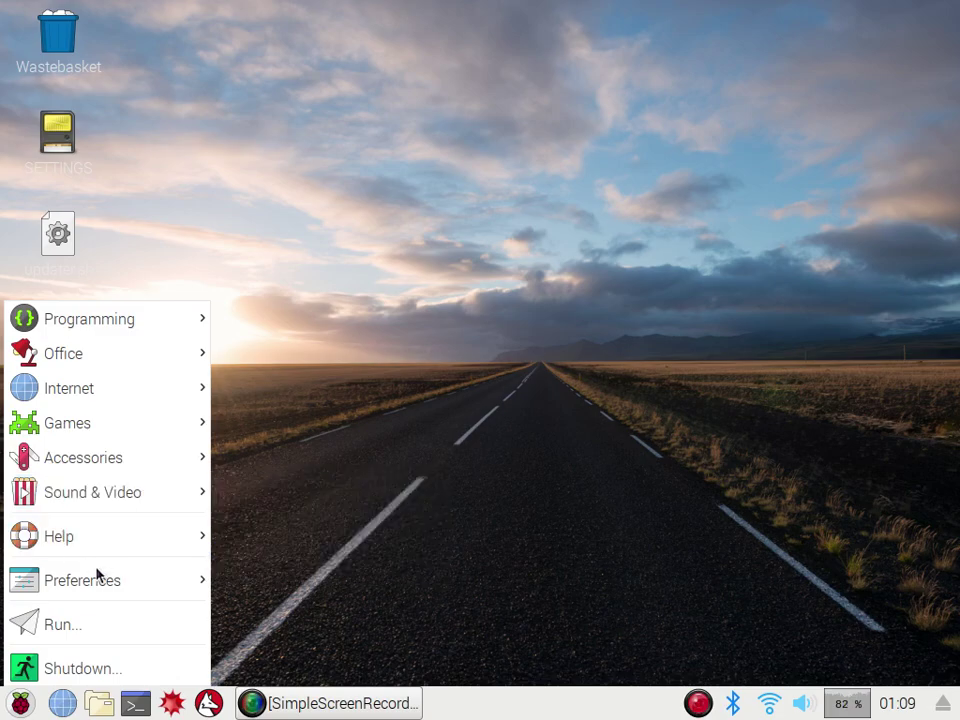
pyautogui.moveTo(95, 584)
pyautogui.click(345, 634)
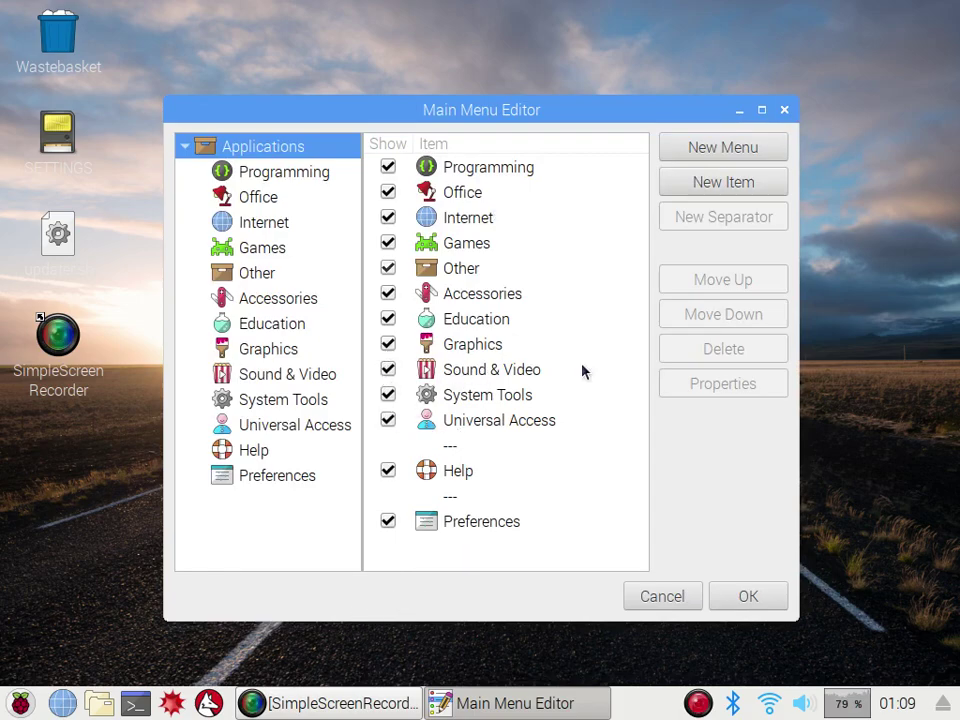
pyautogui.click(741, 598)
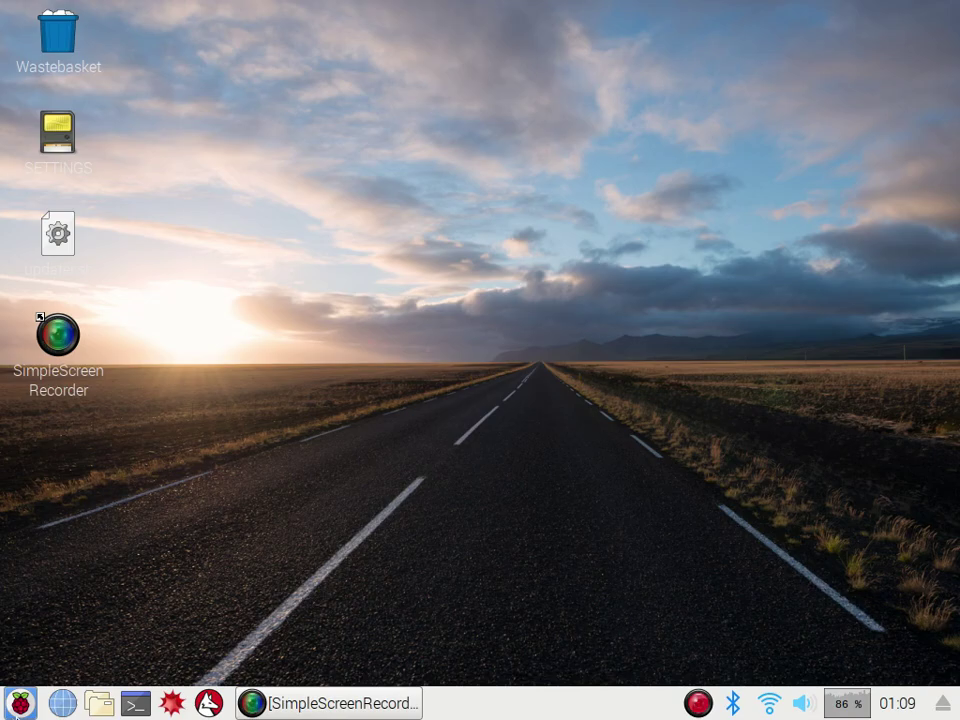
# Step: Launch RecordMyDesktop from the Sound & Video applications to view its recording options, and close it
pyautogui.click(20, 703)
pyautogui.moveTo(203, 492)
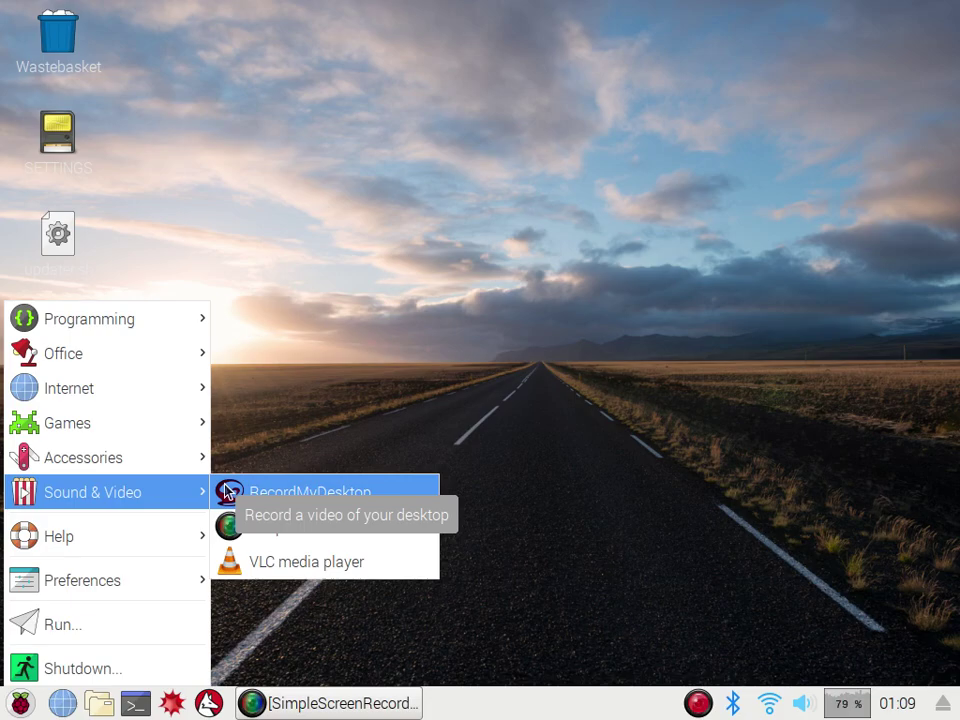
pyautogui.moveTo(300, 527); pyautogui.dragTo(240, 489)
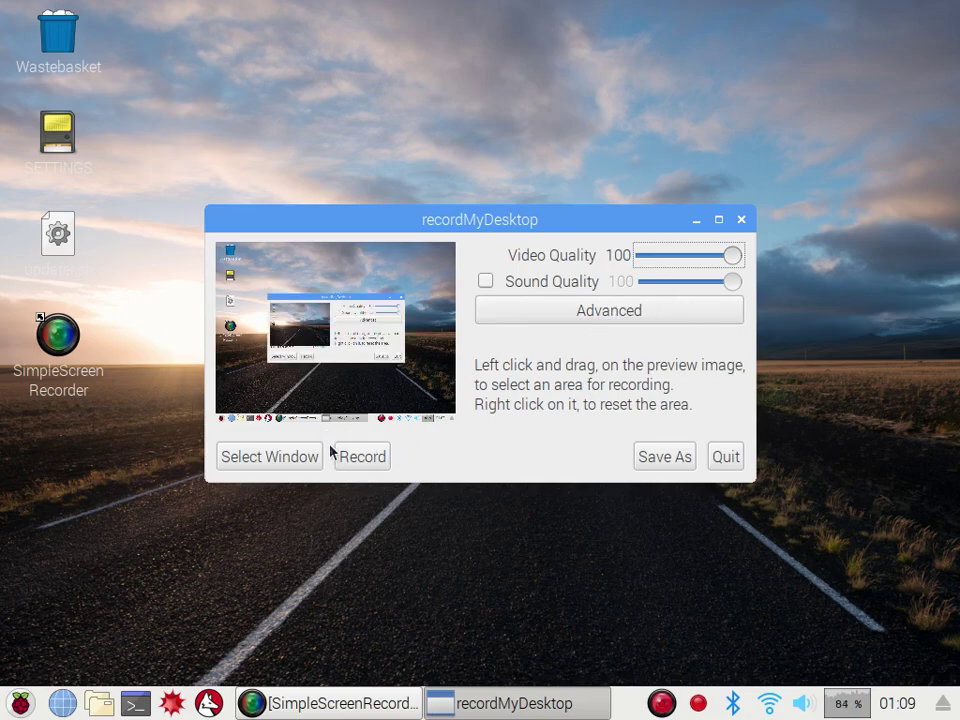
pyautogui.click(740, 218)
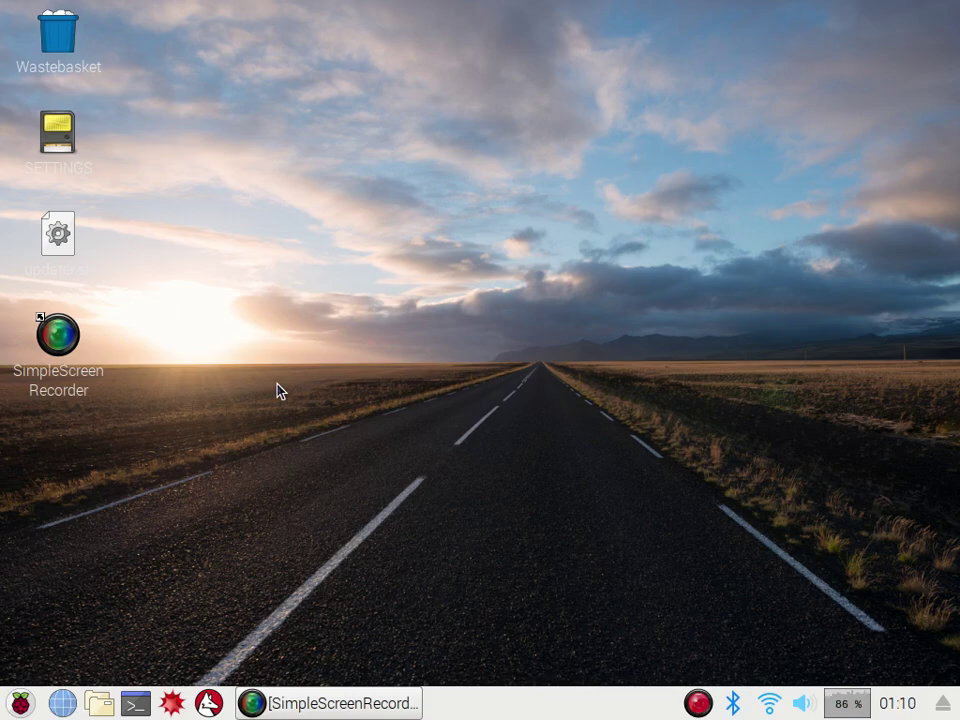
# Step: Restore the SimpleScreenRecorder window to check the running recording's information, and minimise it again
pyautogui.click(339, 700)
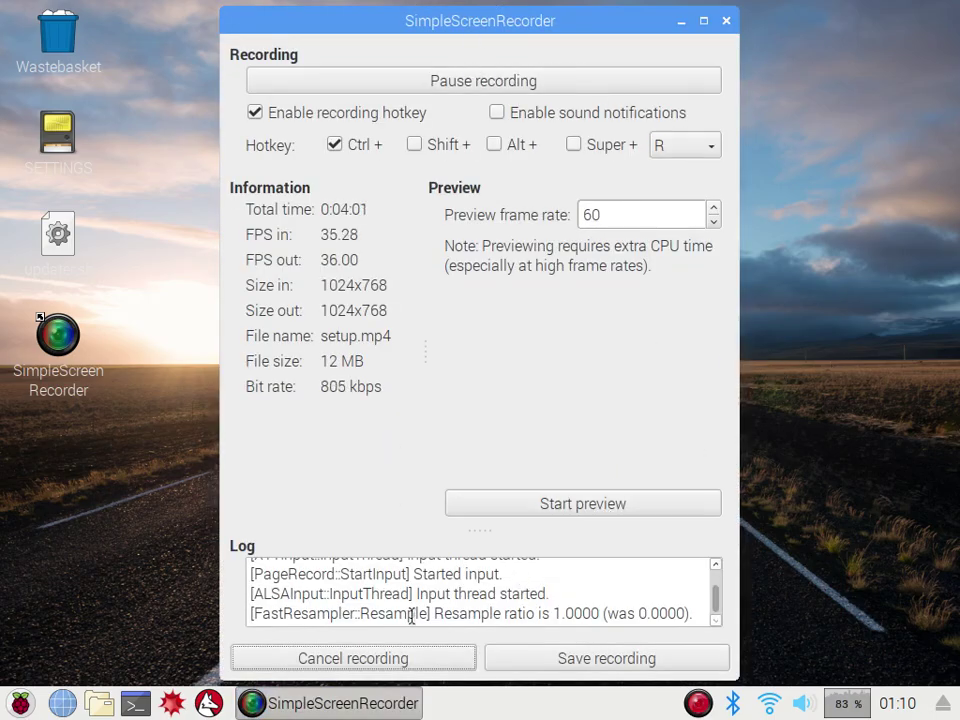
pyautogui.click(681, 21)
pyautogui.click(20, 703)
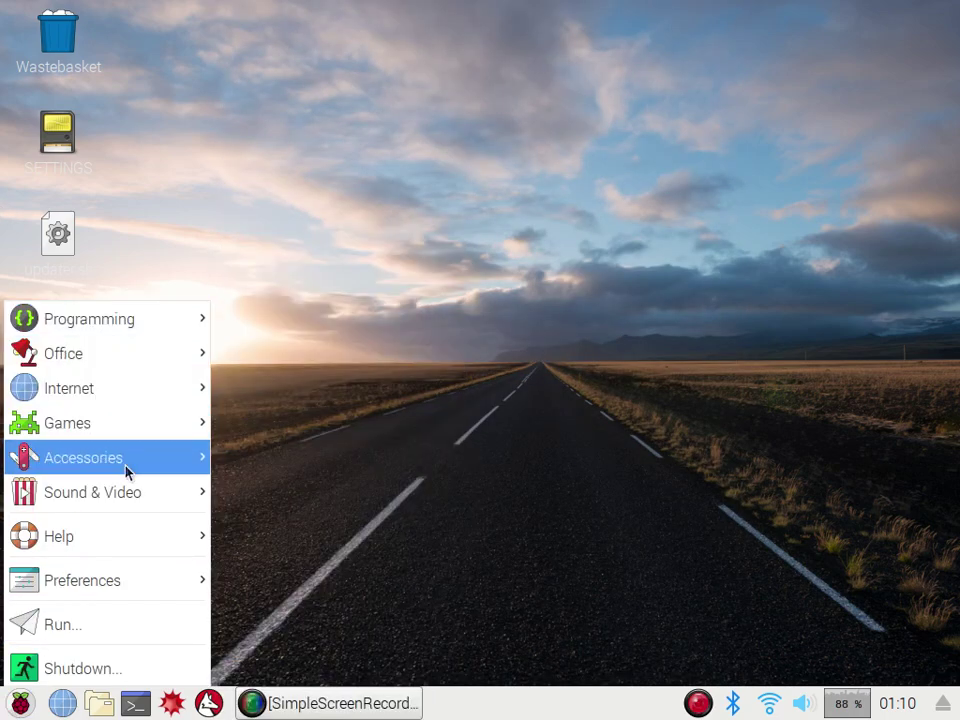
pyautogui.moveTo(111, 489)
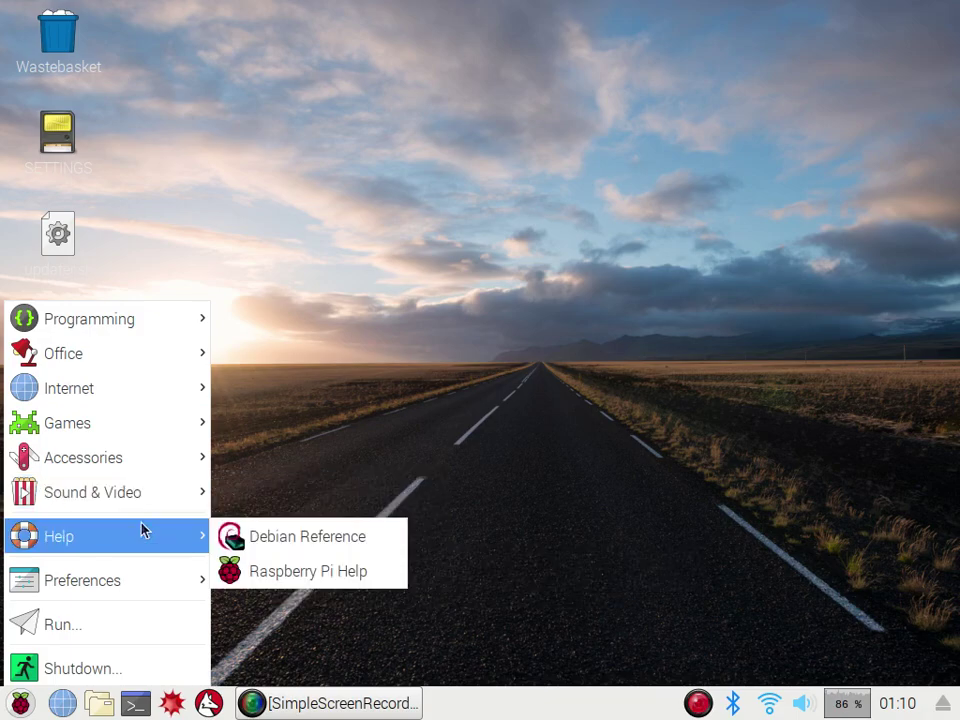
pyautogui.moveTo(177, 489)
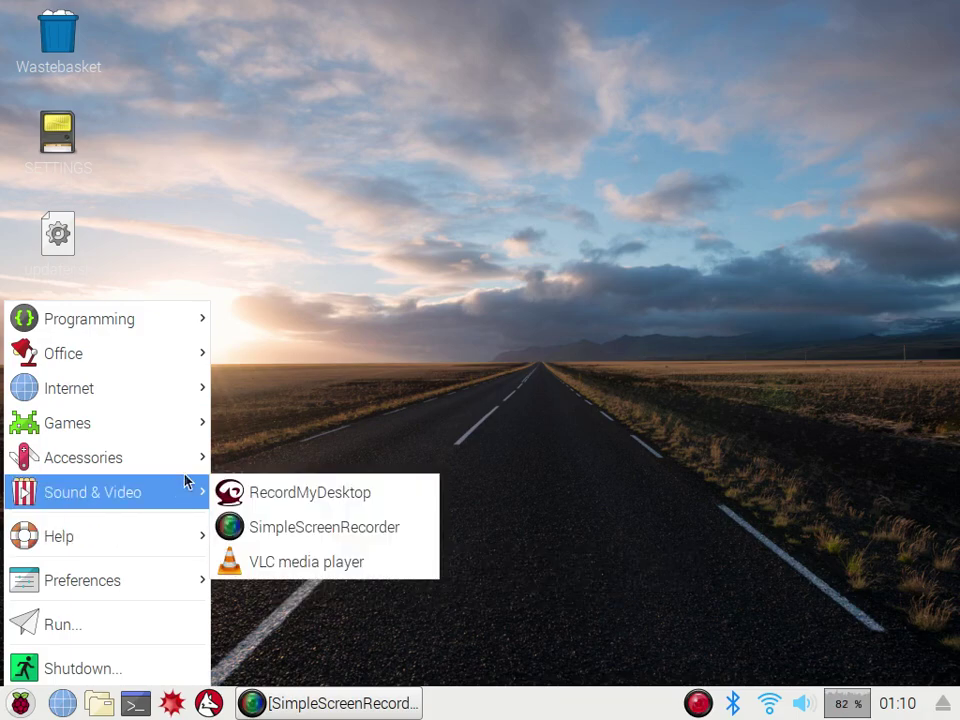
pyautogui.moveTo(180, 457)
pyautogui.click(446, 332)
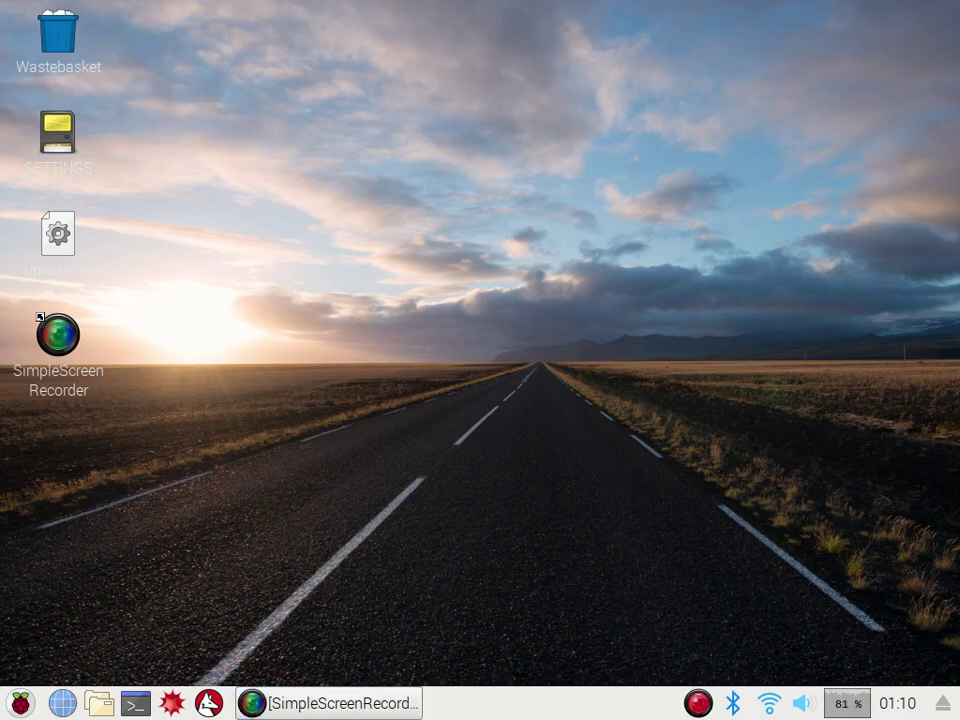
# Step: Bring SimpleScreenRecorder back up, examine the preview frame rate setting and recording statistics, and minimise the window
pyautogui.click(412, 703)
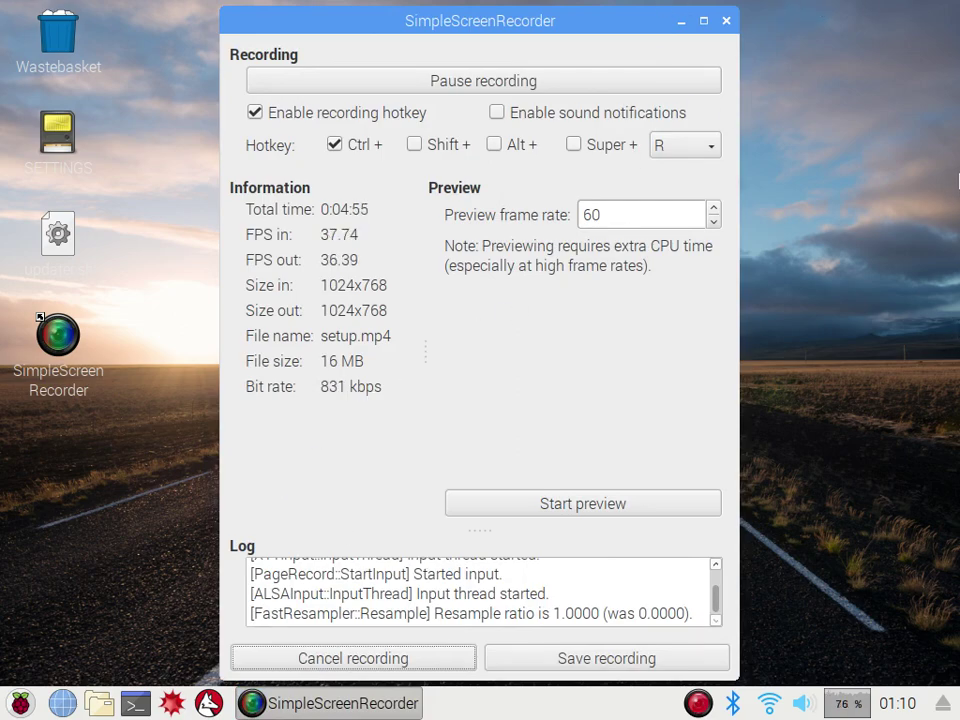
pyautogui.click(647, 214)
pyautogui.doubleClick(634, 212)
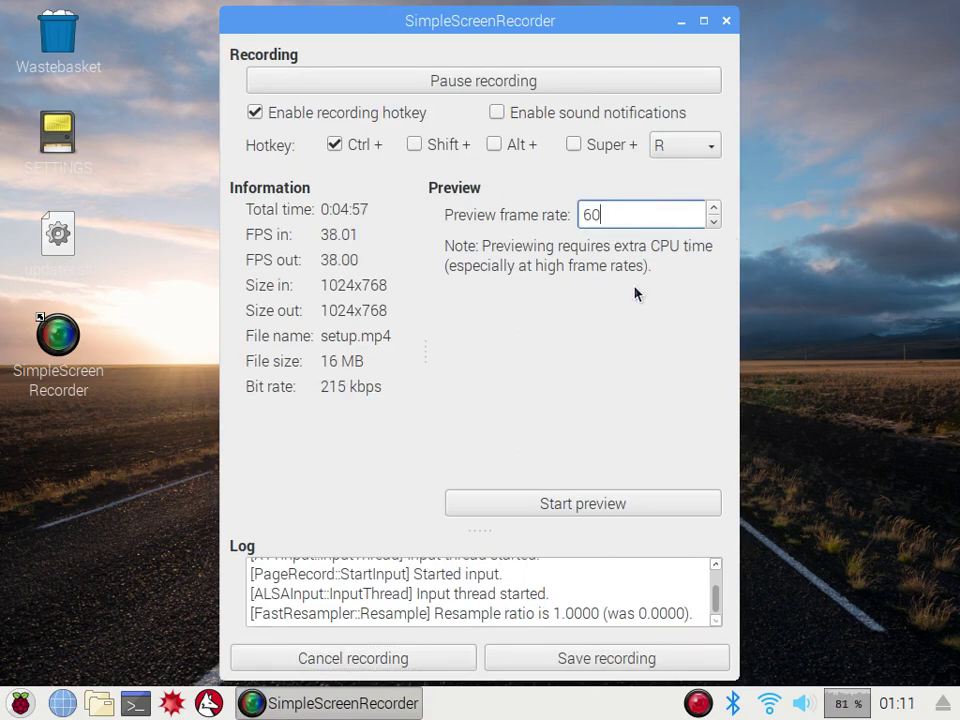
pyautogui.click(903, 412)
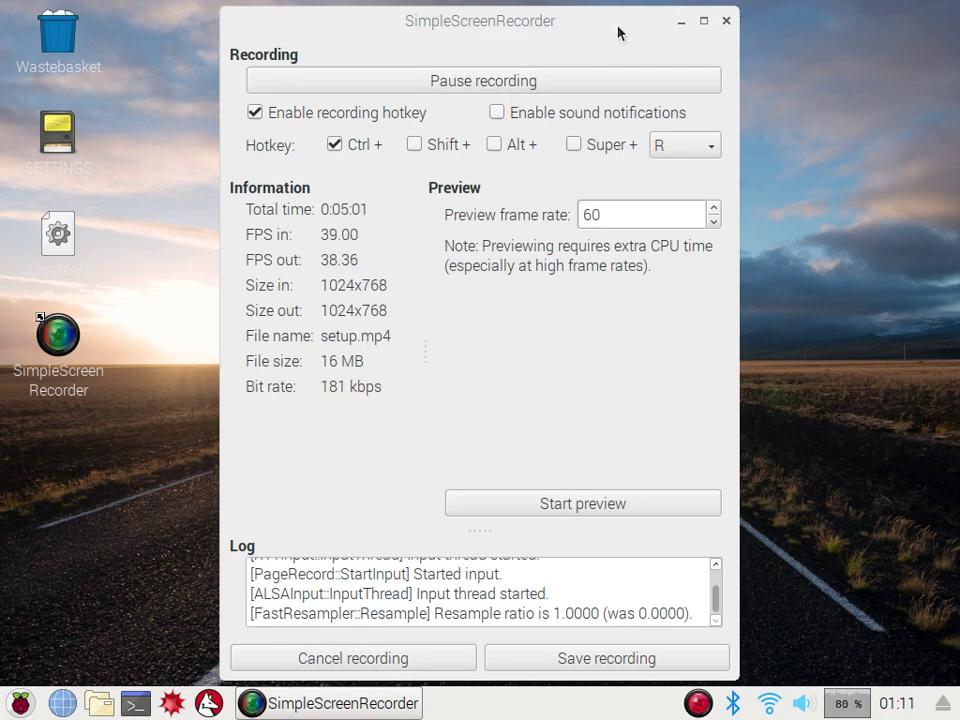
pyautogui.click(681, 22)
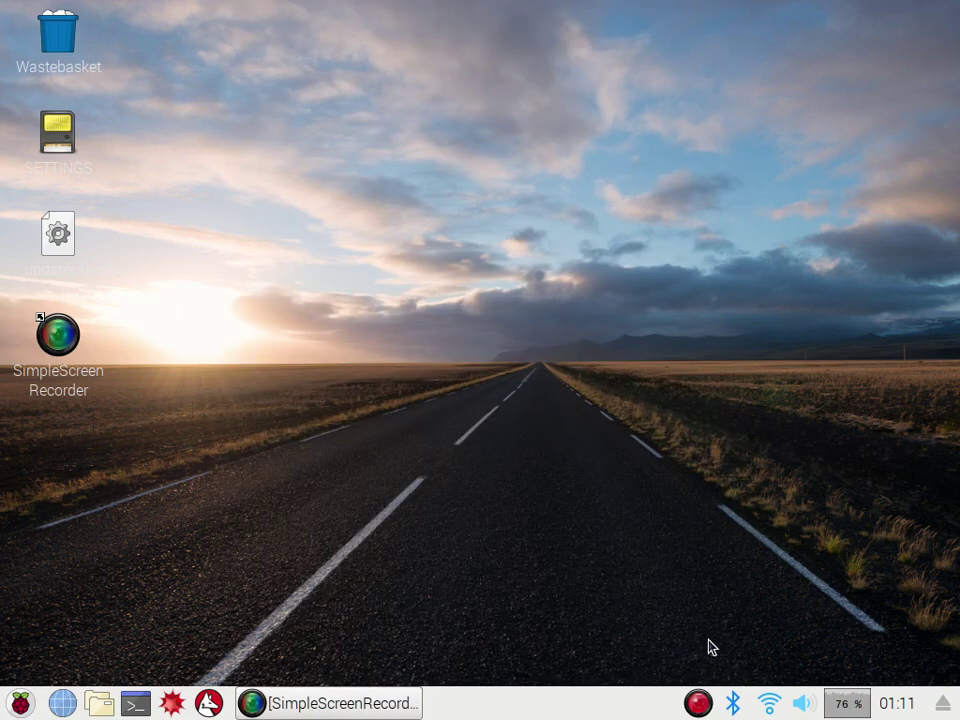